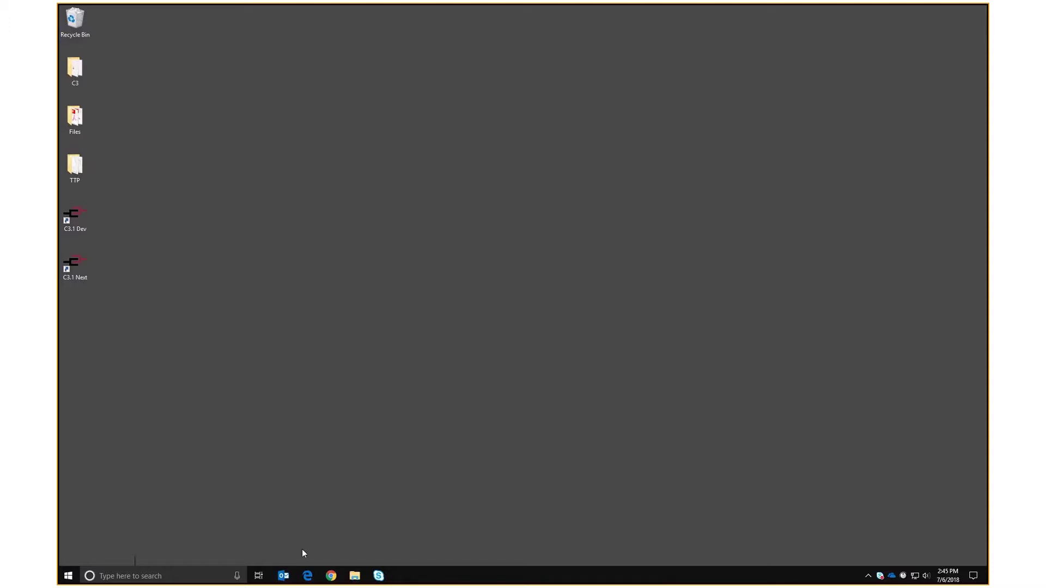
Step: Restore the Chrome window showing Oracle's Java SE Runtime Environment 8 downloads page
left_click(330, 575)
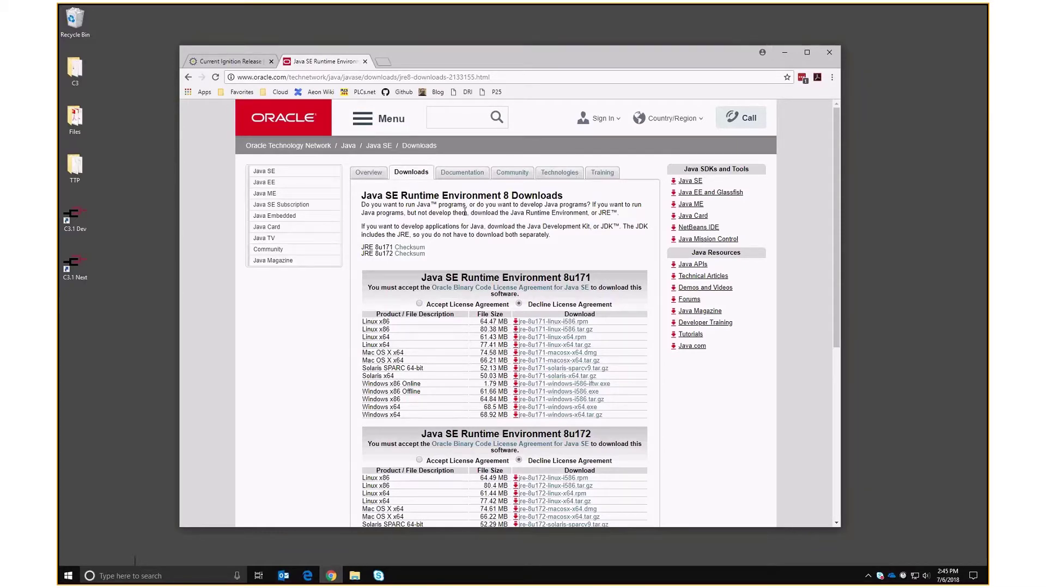
Step: Accept the JRE 8u172 license agreement and download jre-8u172-windows-x64.exe
scroll(463, 212, "down", 4)
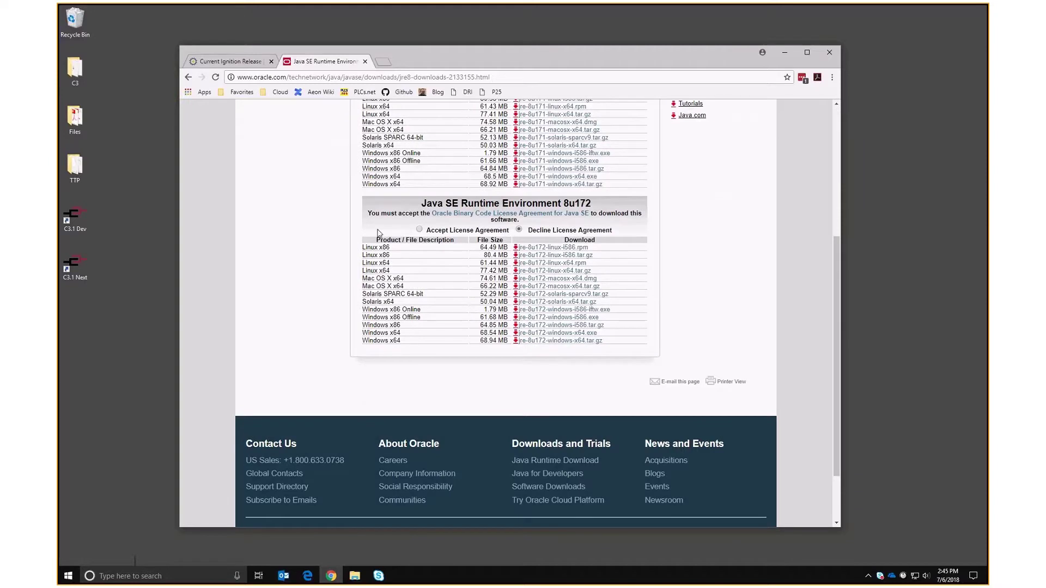
left_click(418, 229)
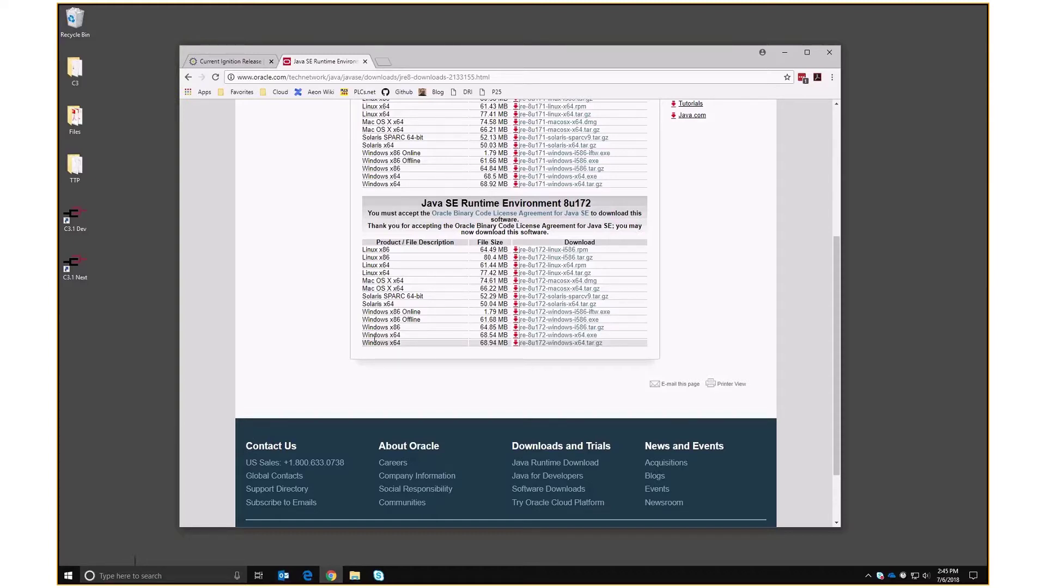
left_click(538, 336)
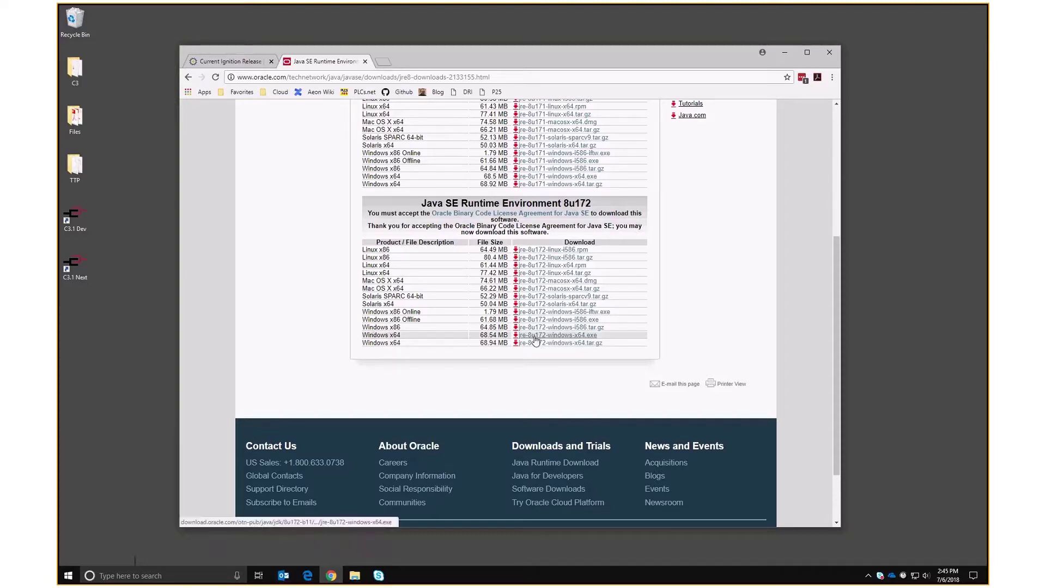
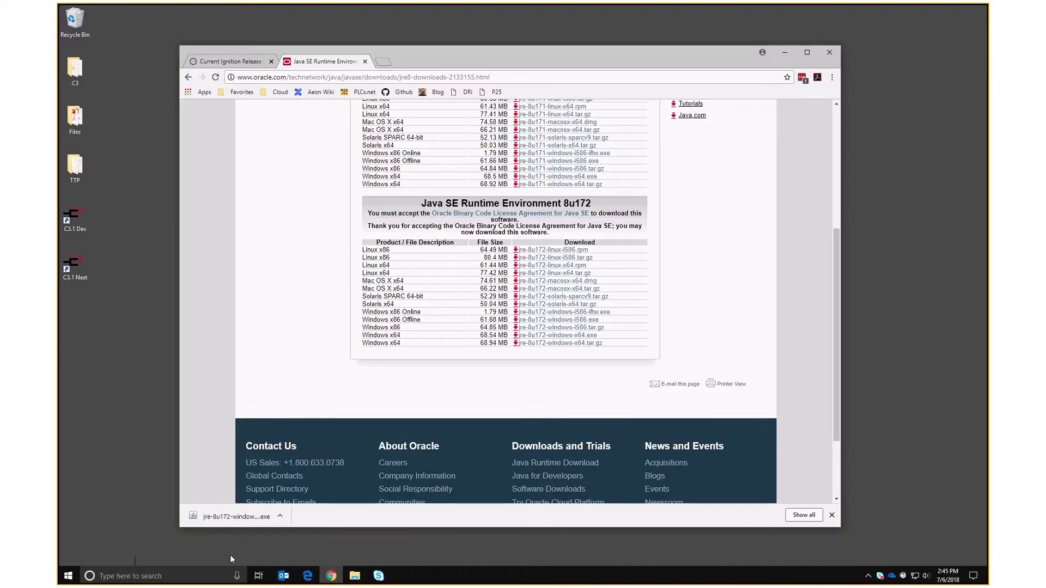
Step: Run the downloaded jre-8u172-windows-x64.exe installer and install Java 8u172
left_click(480, 355)
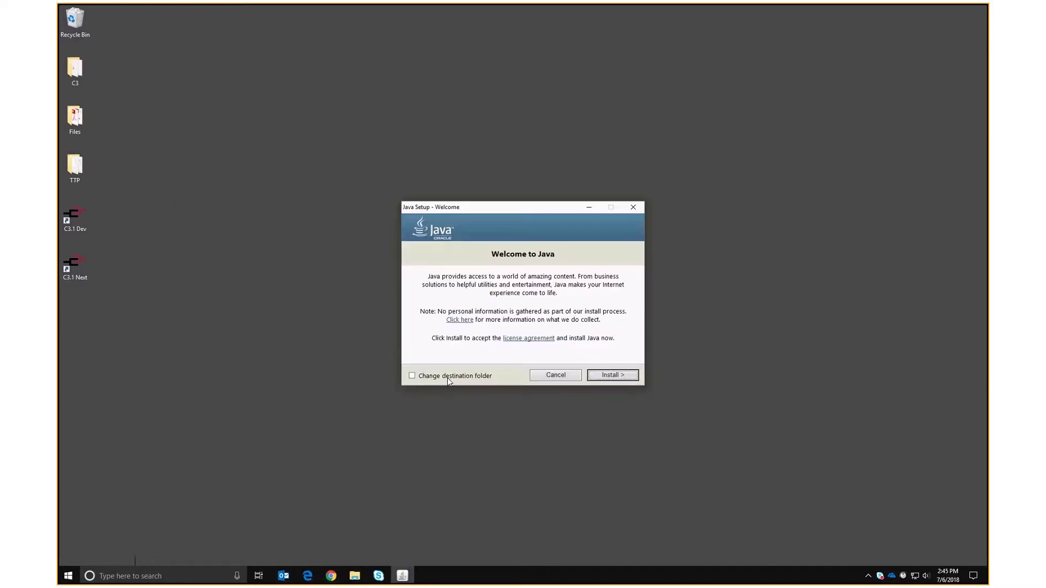
left_click(612, 376)
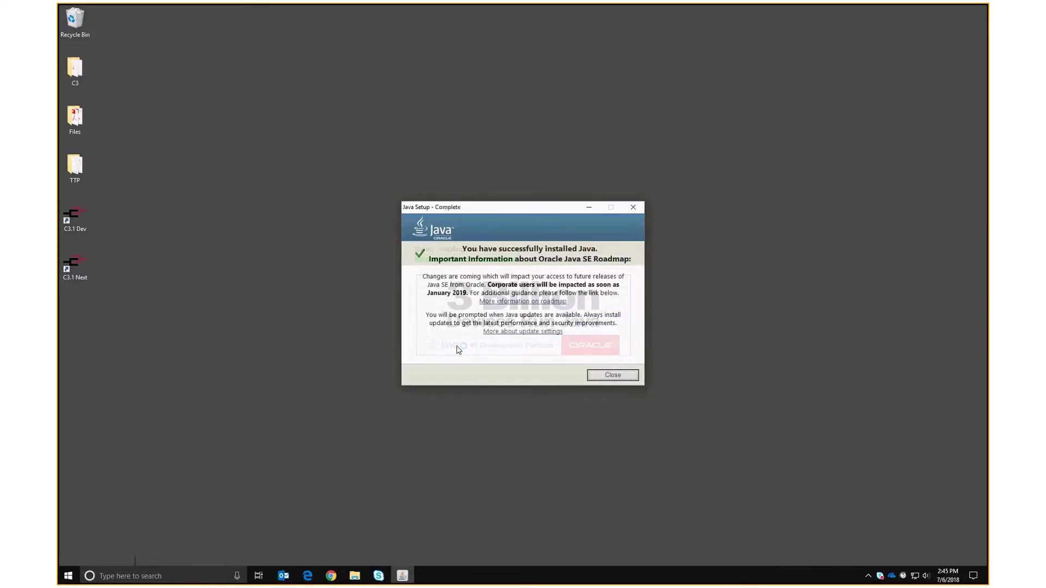
Step: Close the completed Java Setup and go back to Chrome, closing the Java download page
left_click(610, 376)
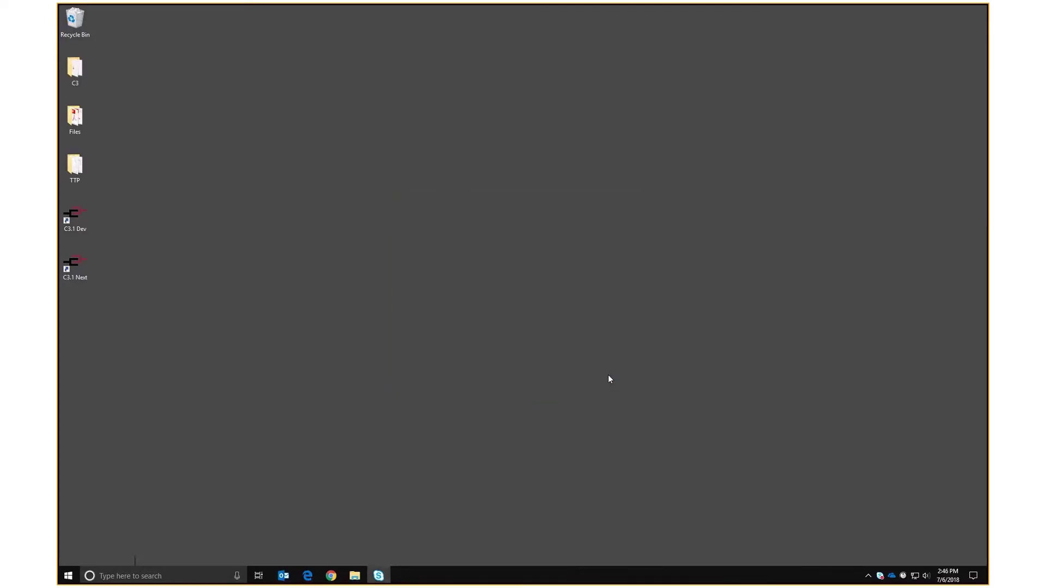
left_click(331, 576)
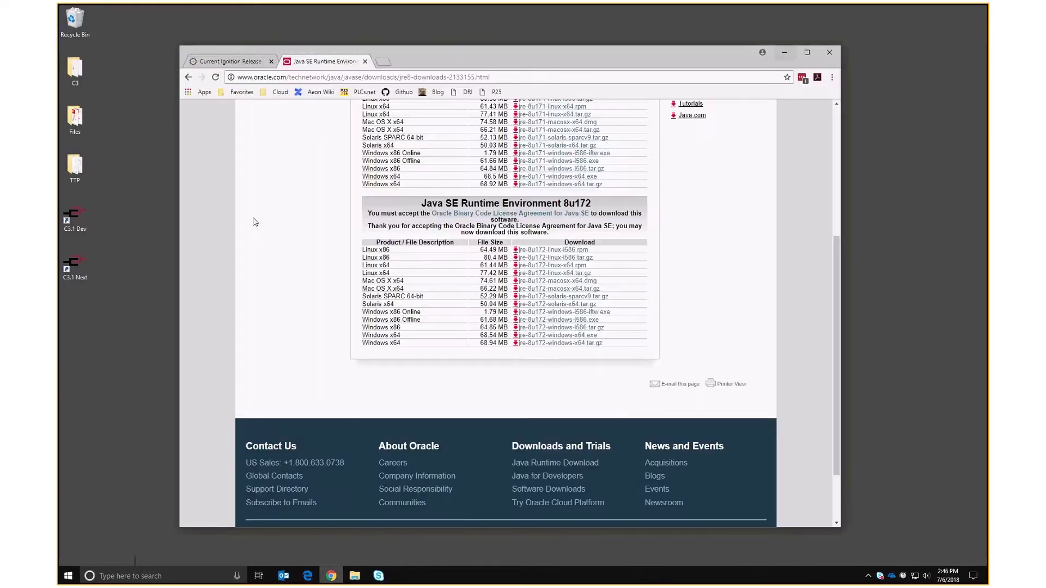
left_click(365, 61)
Step: Download the Ignition 7.9.8 Windows x64 installer from Inductive Automation and launch it
left_click_drag(460, 61, 469, 67)
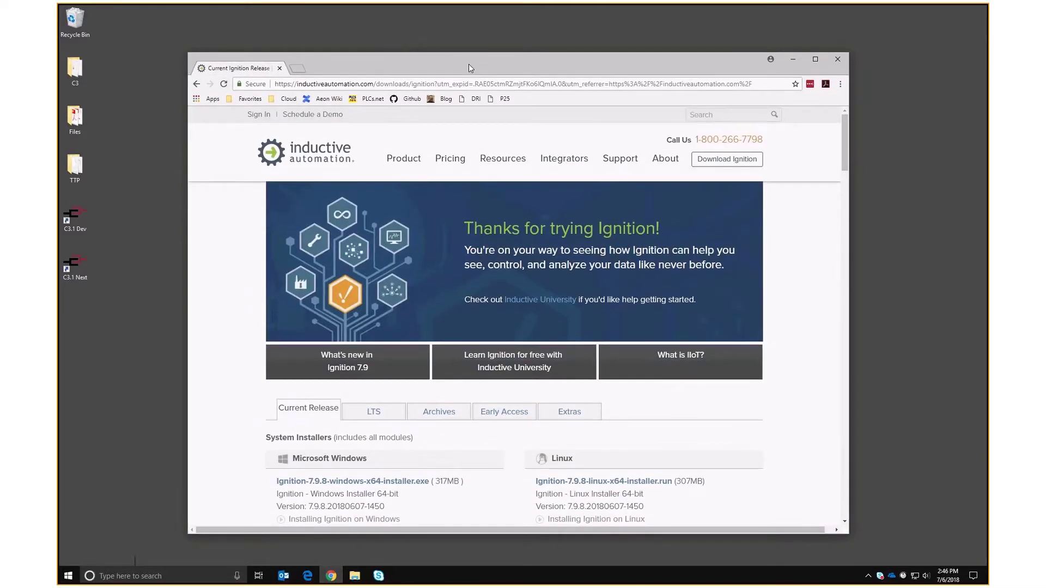
left_click(726, 159)
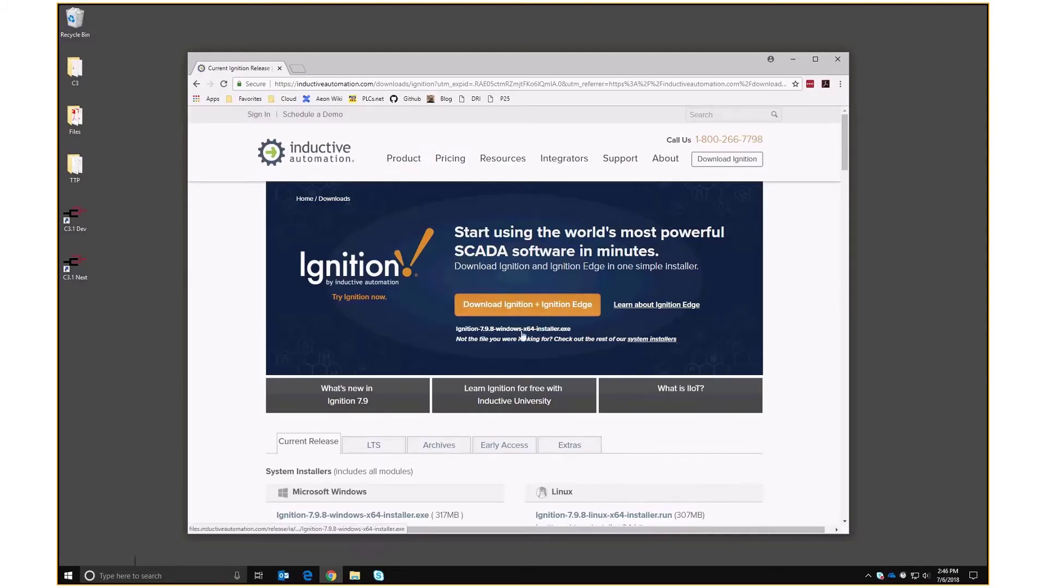
left_click(508, 310)
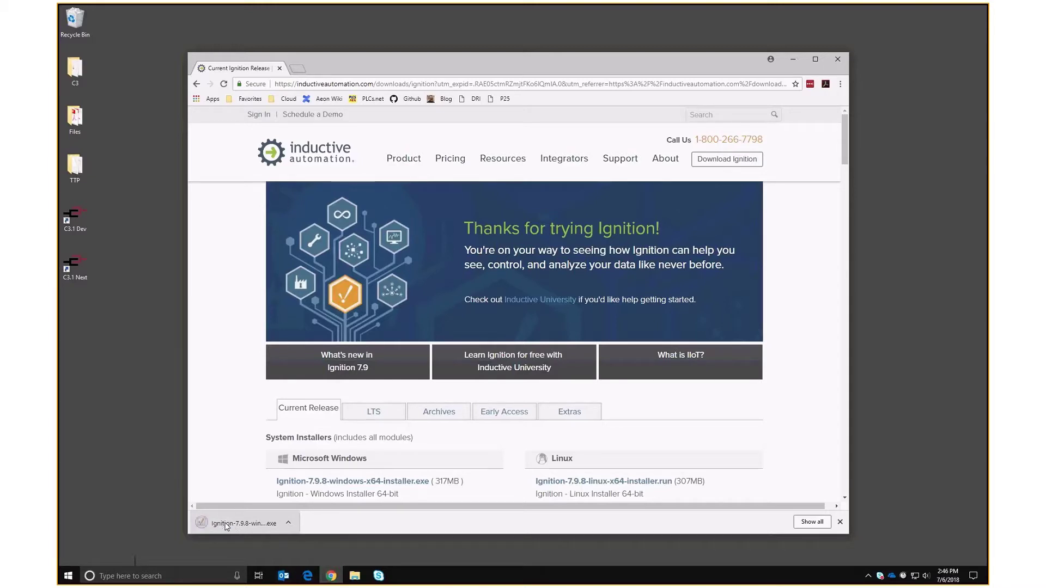
left_click(226, 524)
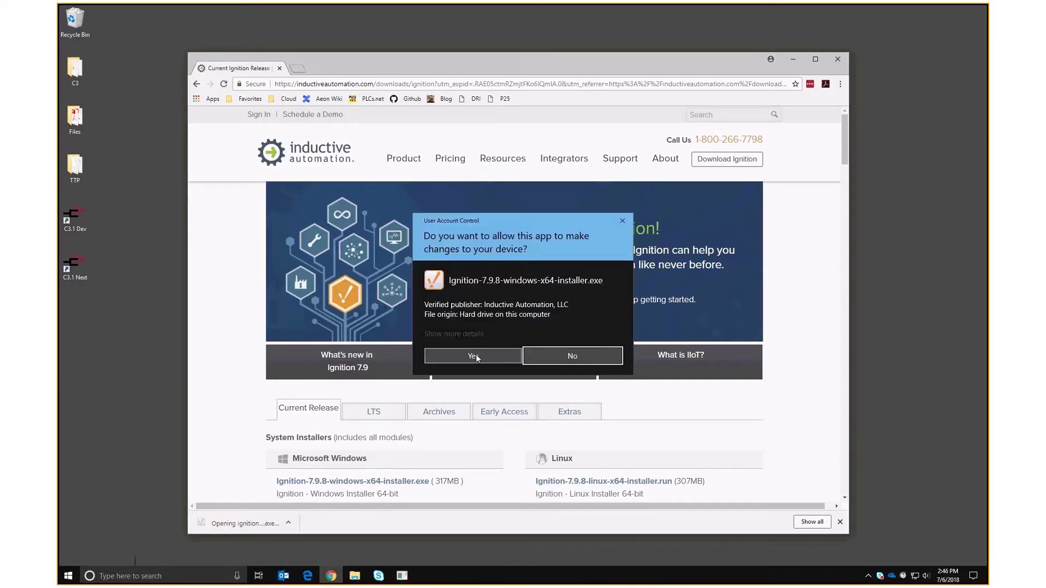
left_click(474, 356)
Step: Install full Ignition in the default directory with Typical mode, then start the Gateway
left_click(793, 58)
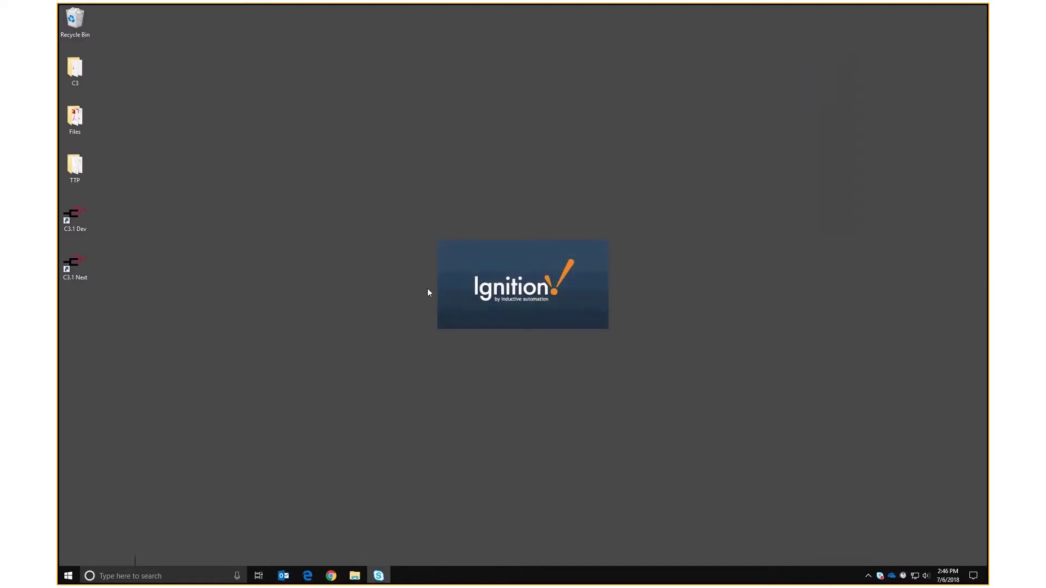
left_click(576, 375)
left_click(516, 342)
left_click(576, 375)
left_click(575, 375)
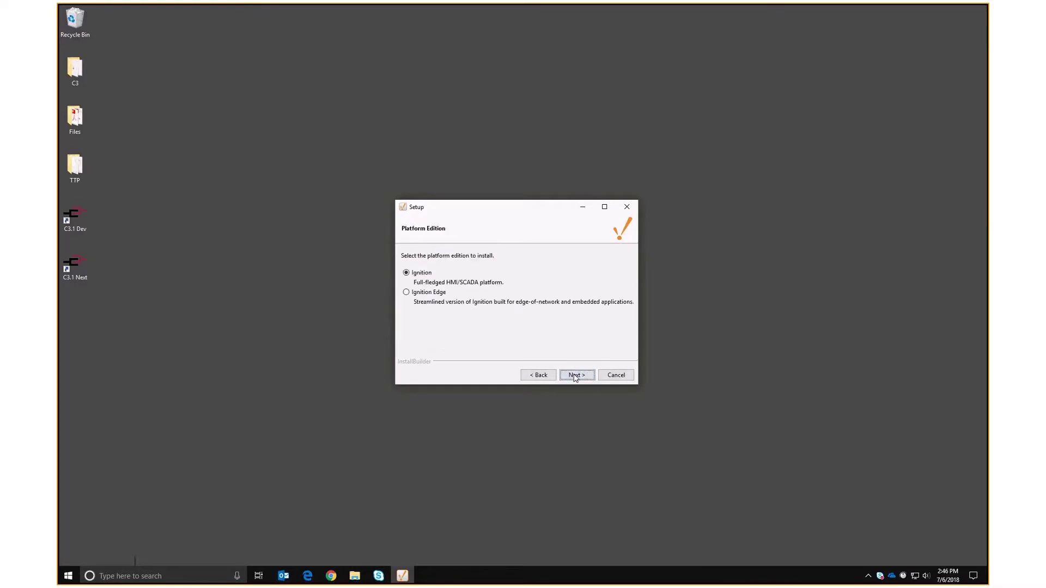
left_click(572, 375)
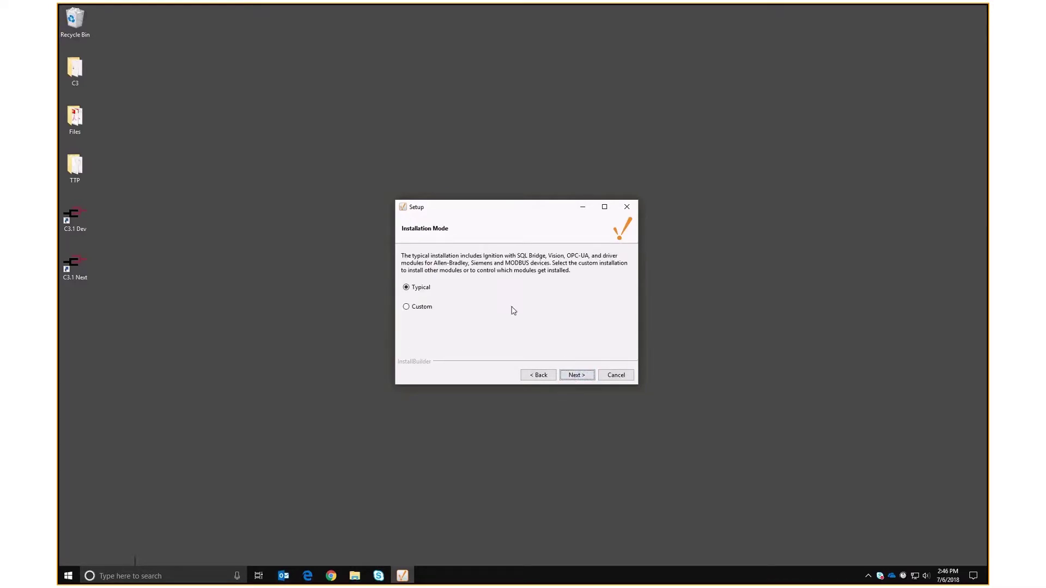
left_click(576, 375)
key("Return")
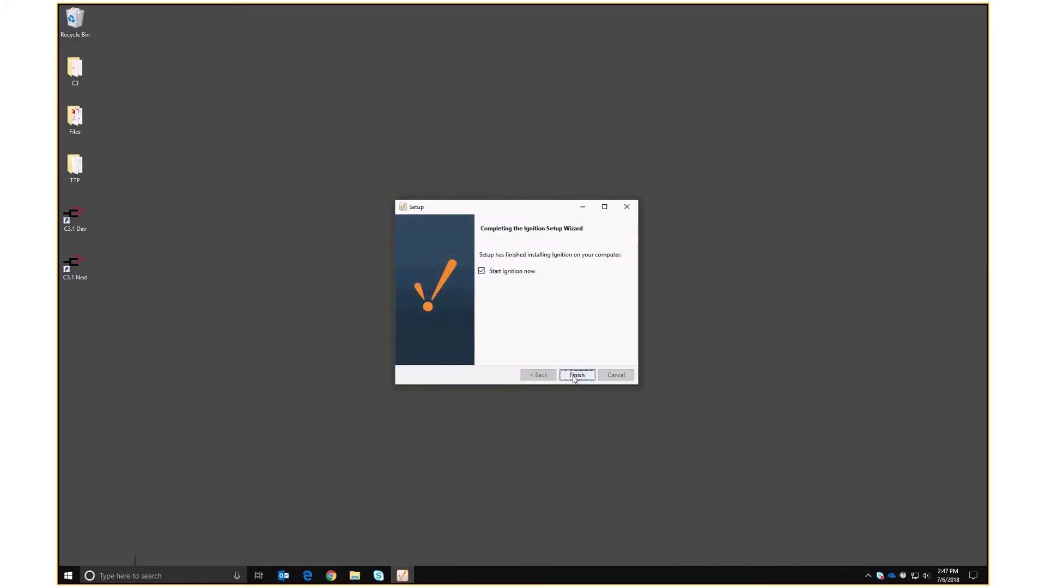
left_click(576, 375)
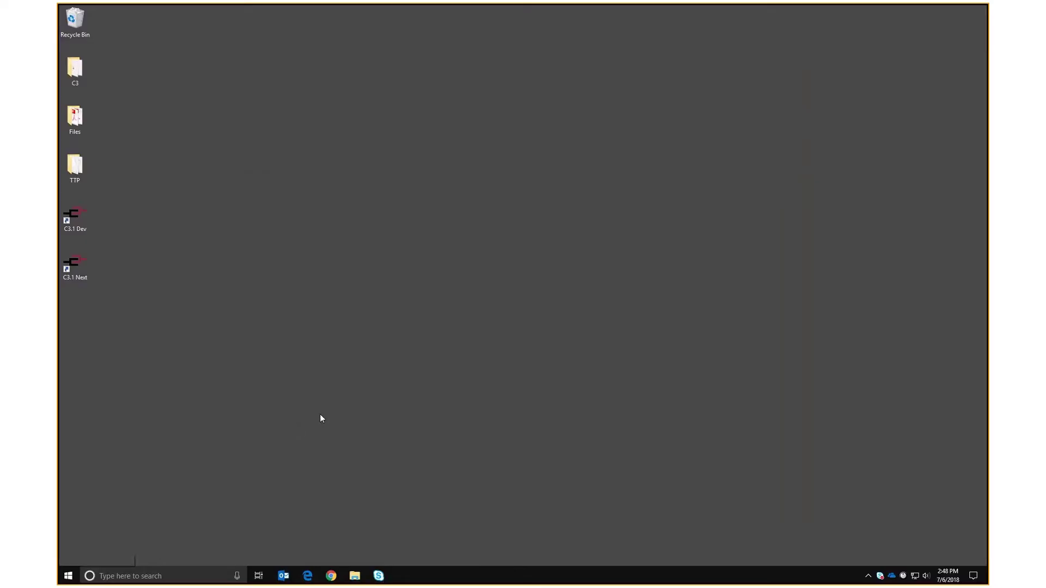
Step: Find the MQTT Distributor .modl link under Third Party Modules on the Ignition downloads page
left_click(330, 575)
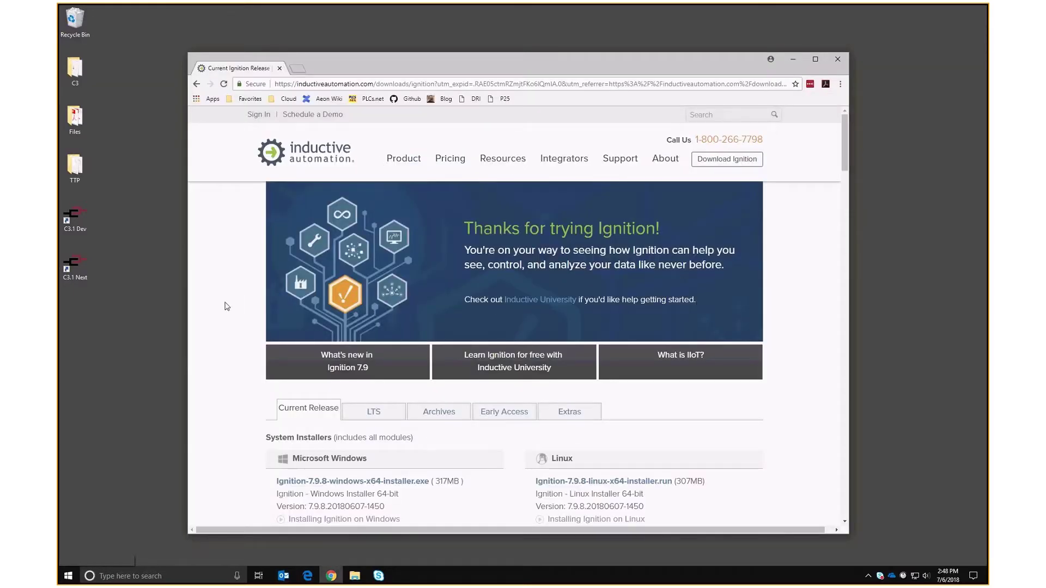
scroll(243, 276, "down", 5)
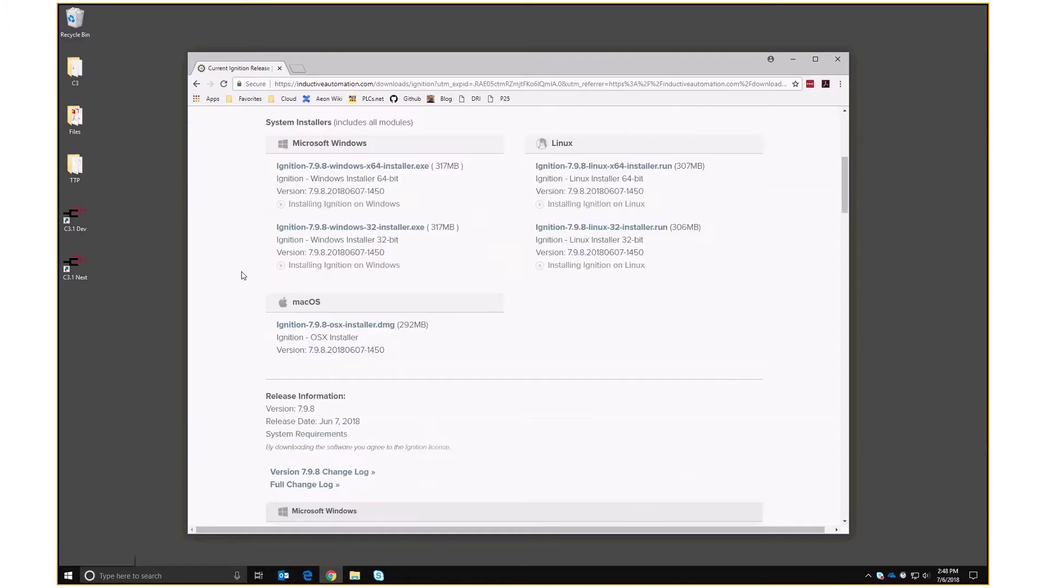
scroll(243, 276, "down", 4)
scroll(243, 260, "down", 20)
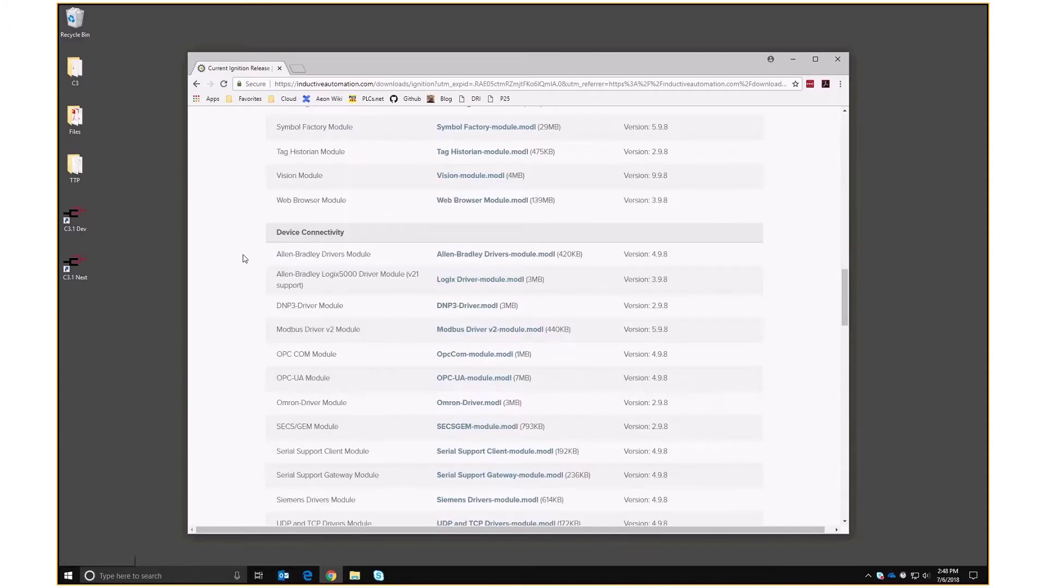
scroll(242, 255, "down", 1)
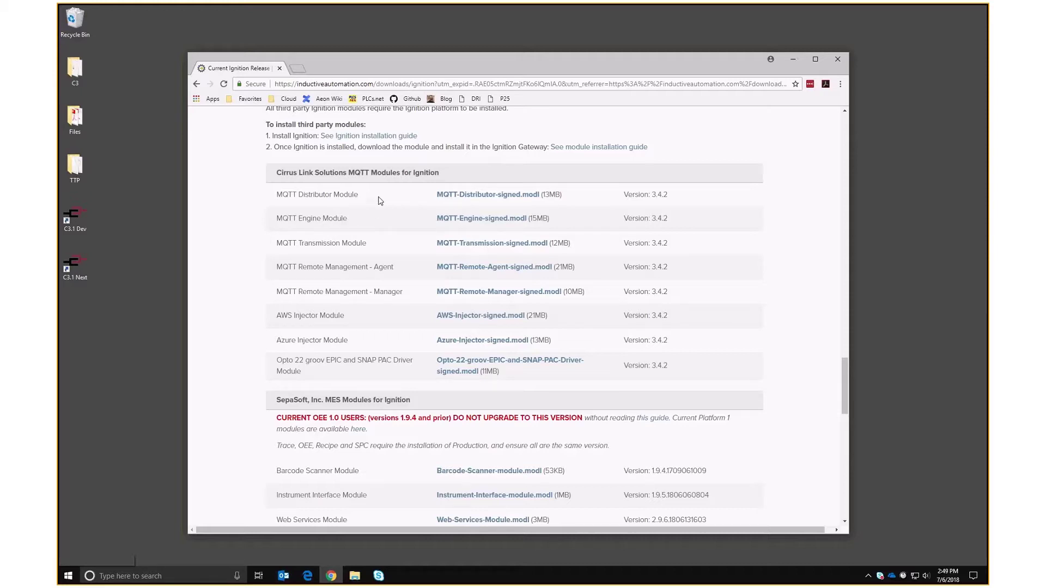
right_click(458, 196)
Step: Save MQTT-Distributor-signed.modl and MQTT-Engine-signed.modl to the Desktop, then minimize Chrome
left_click(492, 240)
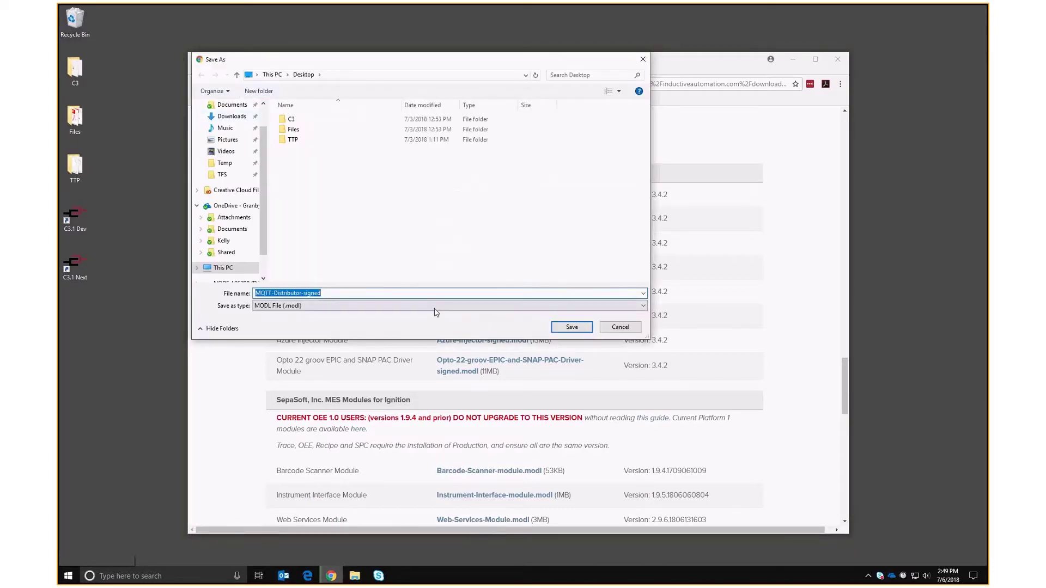
left_click(571, 327)
right_click(465, 216)
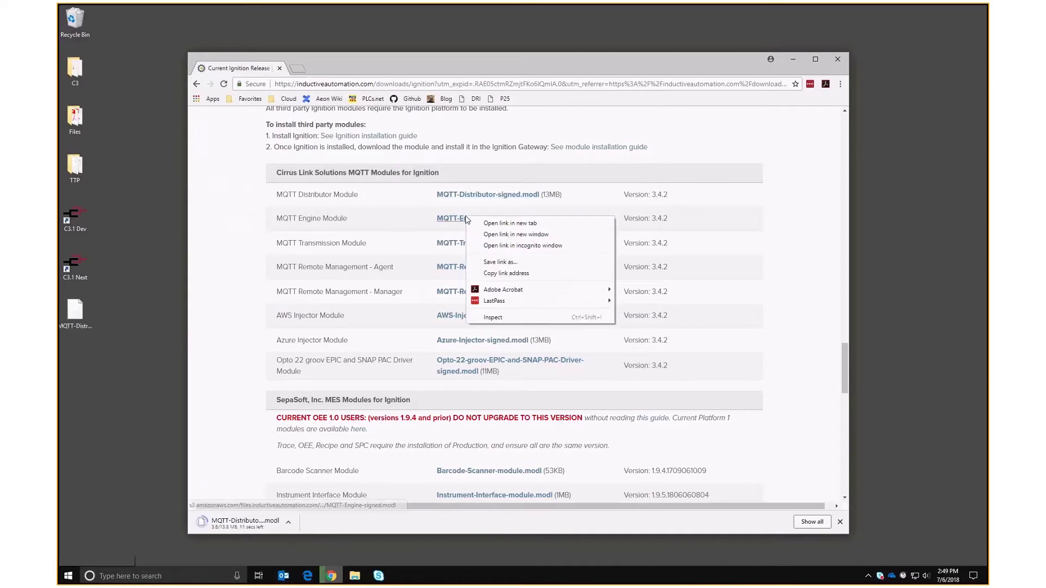
left_click(493, 262)
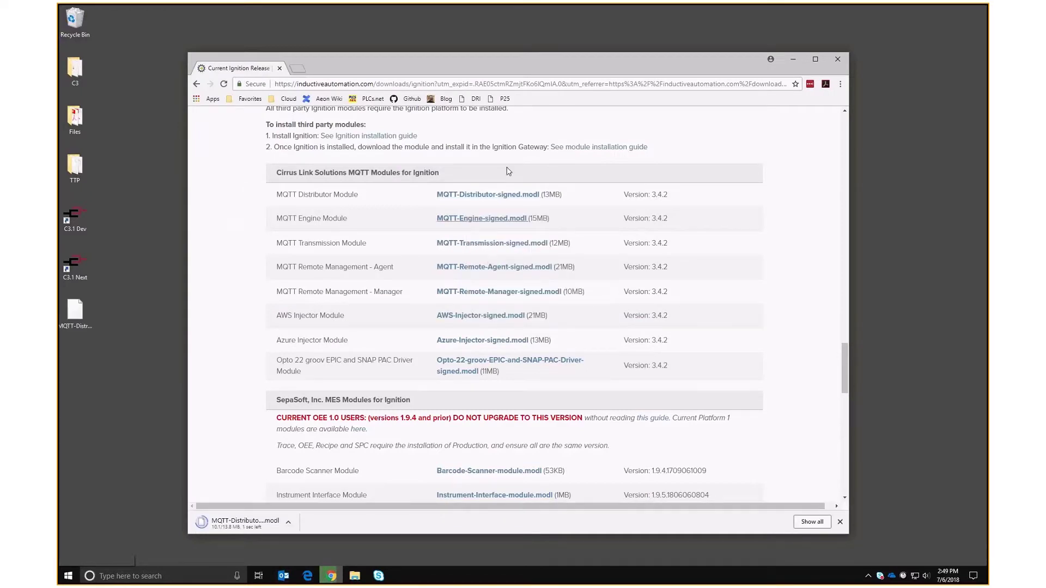
left_click(571, 327)
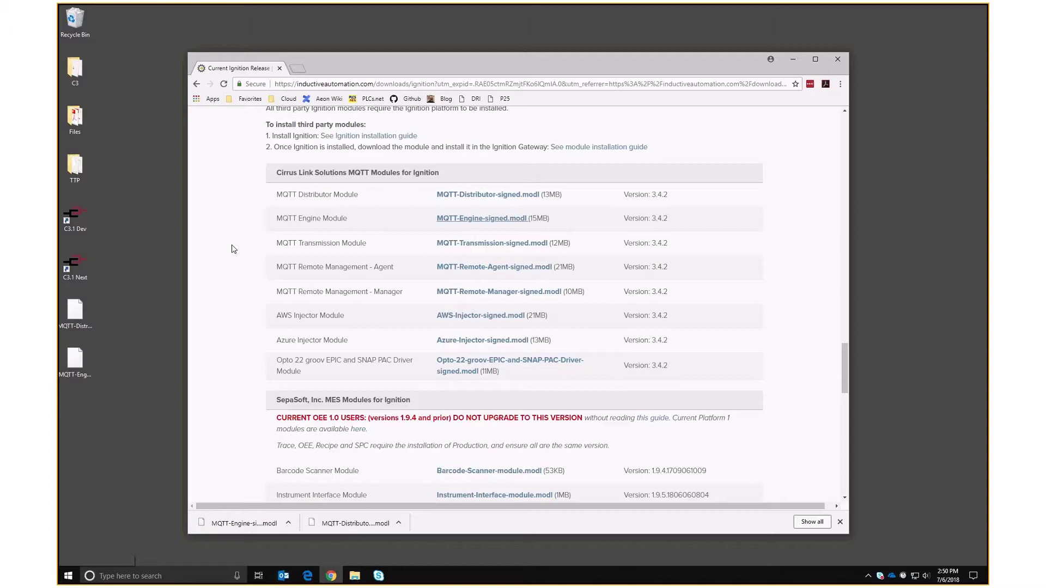
left_click(793, 59)
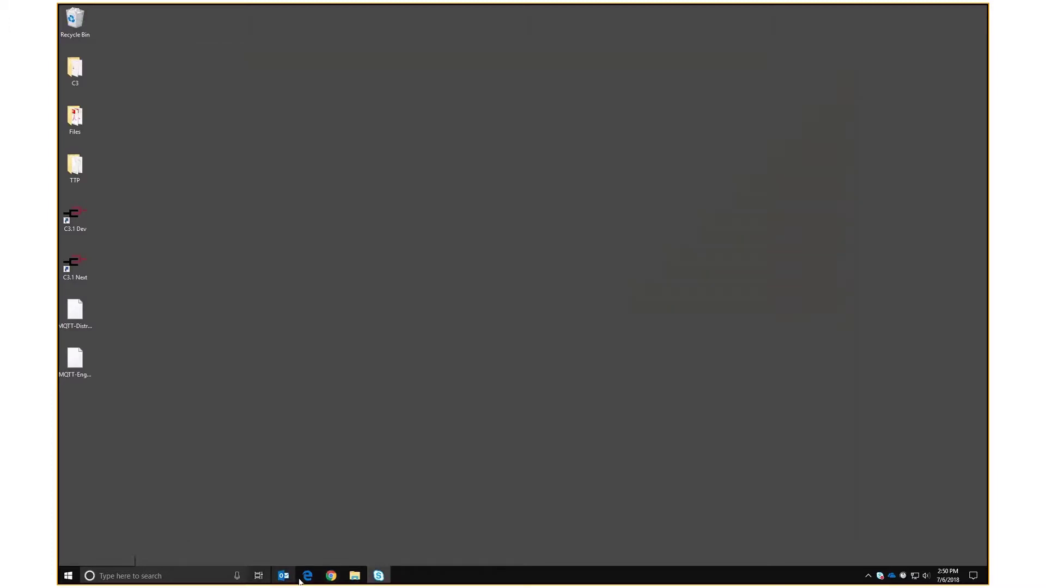
Step: Sign in to the Gateway configuration as admin and go to the Module Configuration page
left_click(303, 578)
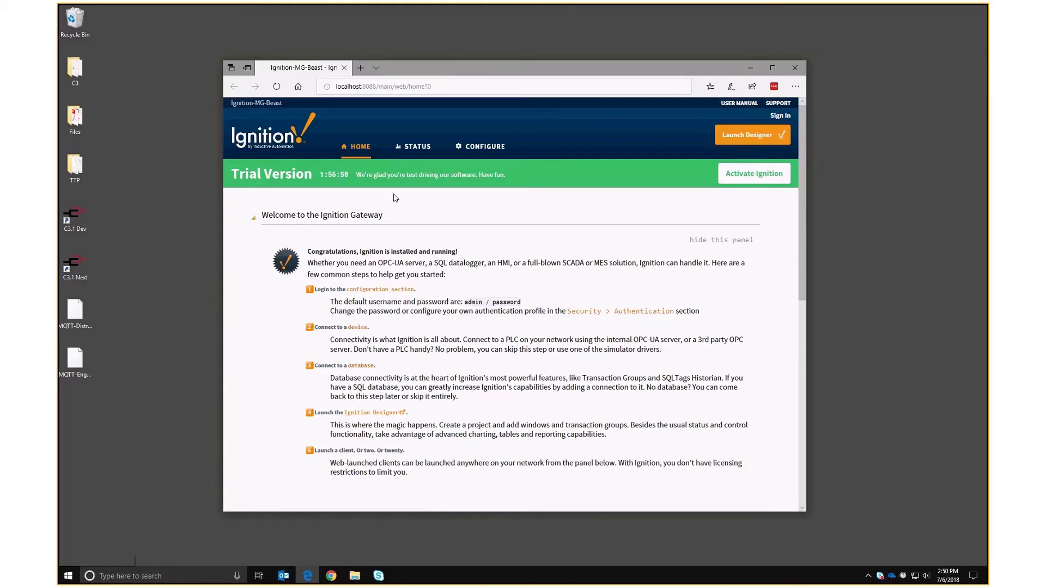
left_click(481, 148)
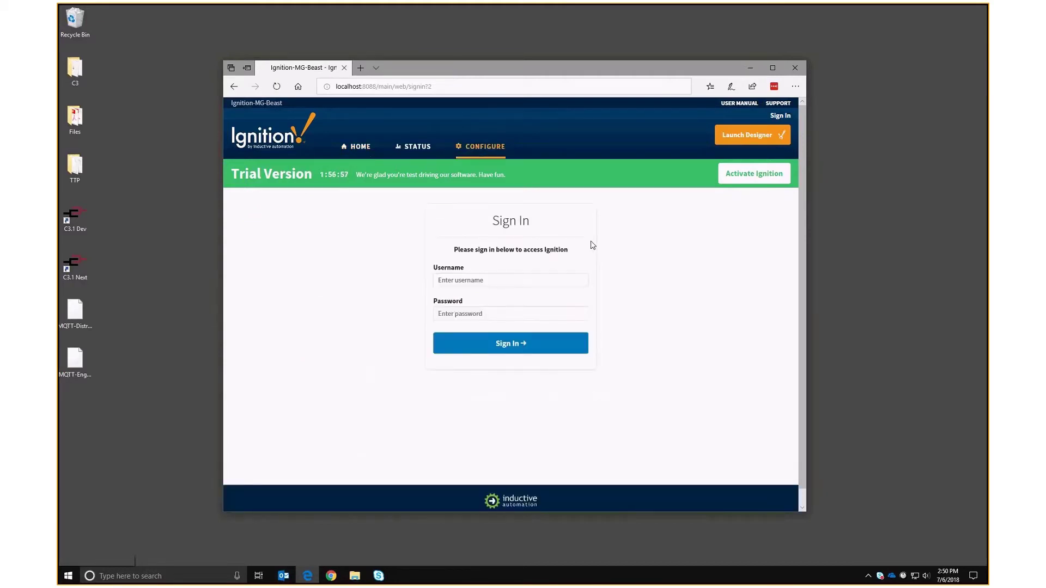
type("admin")
key("Tab")
key("Return")
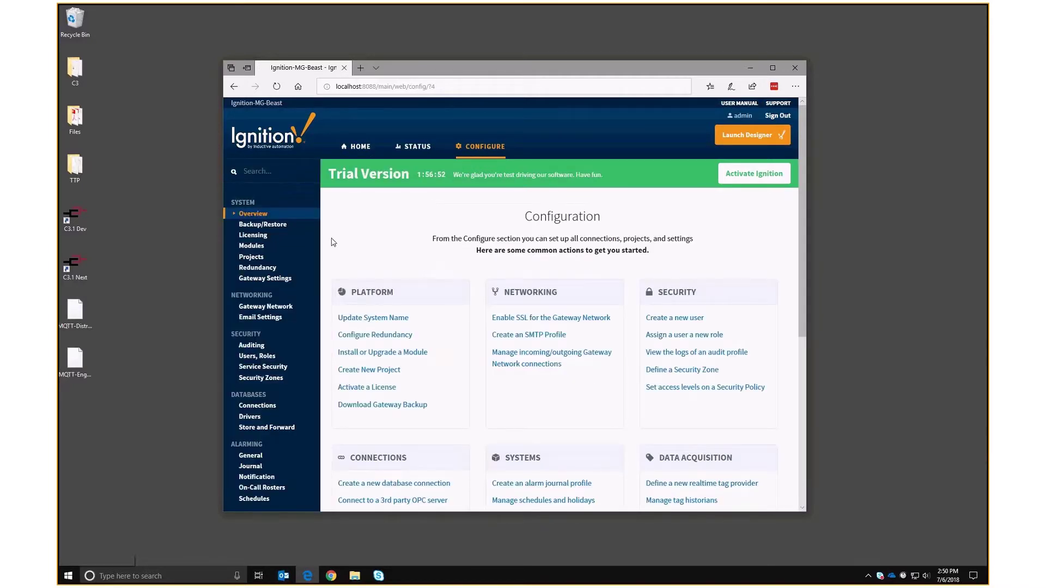
left_click(346, 351)
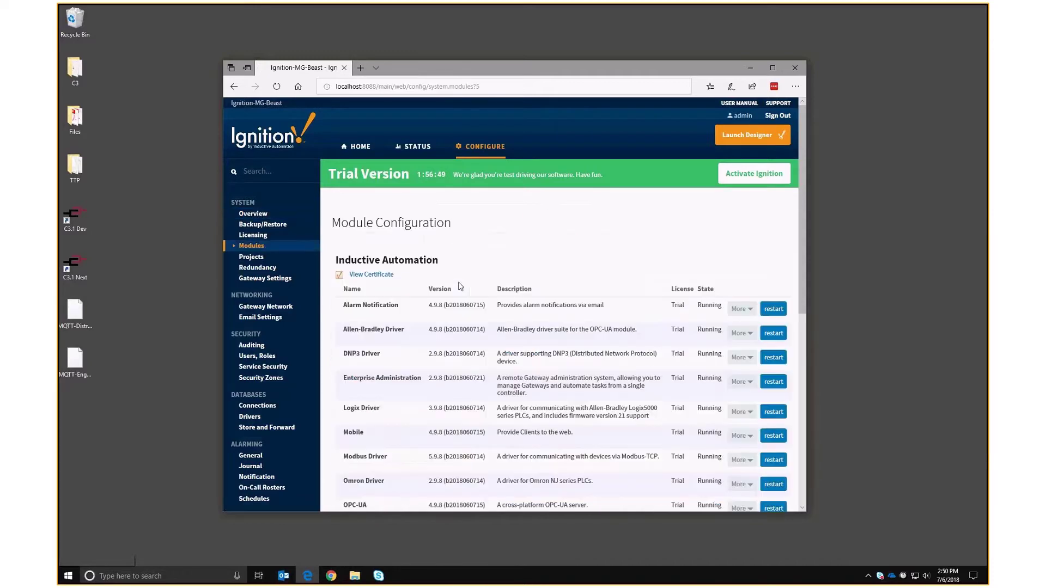
Step: Install MQTT-Distributor-signed.modl, accepting its license and trusting the Cirrus Link certificate
scroll(460, 286, "down", 7)
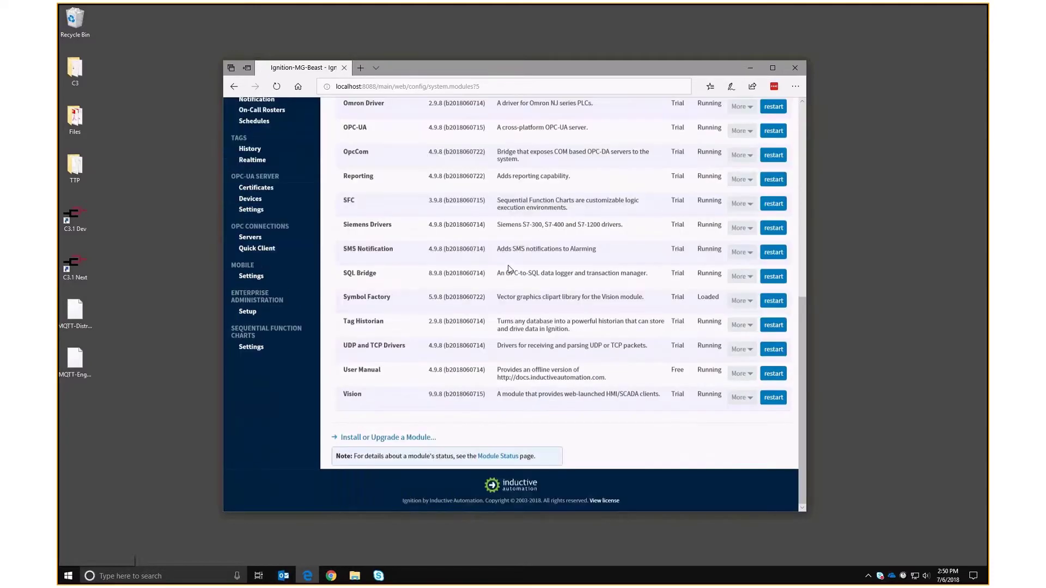
left_click(376, 437)
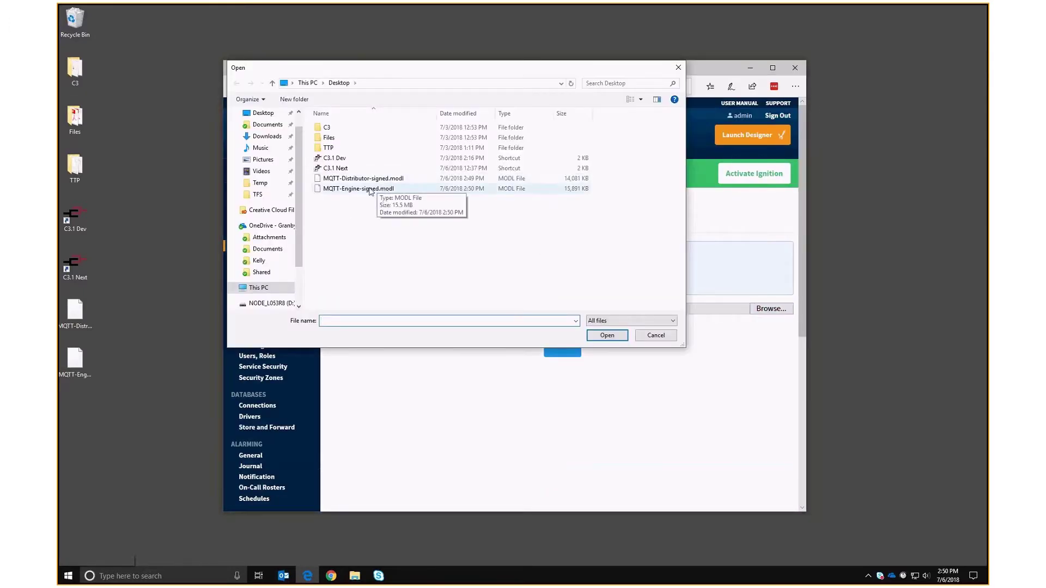
double_click(363, 178)
left_click(561, 345)
scroll(398, 366, "down", 15)
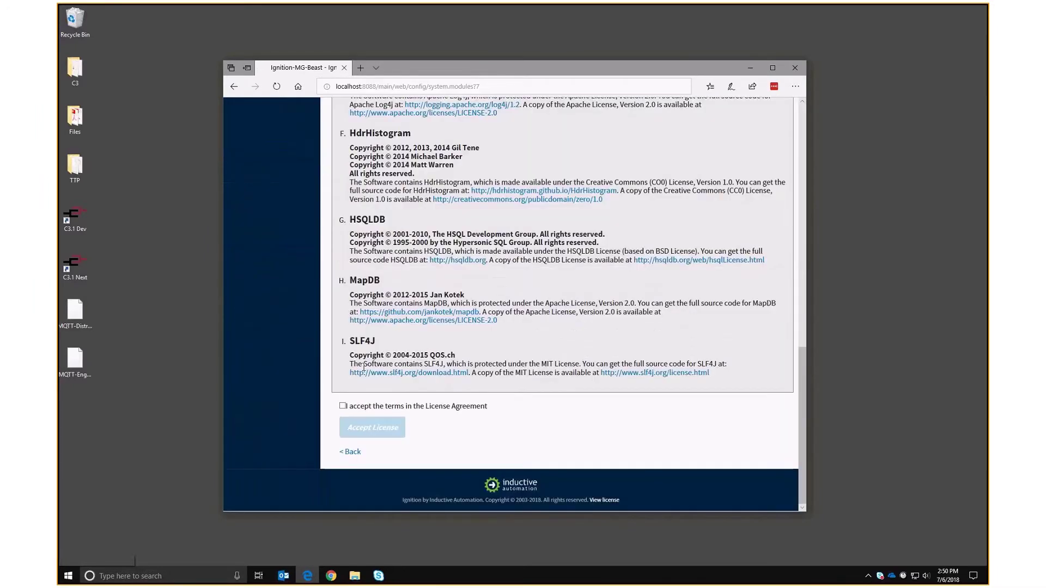
left_click(342, 406)
left_click(372, 427)
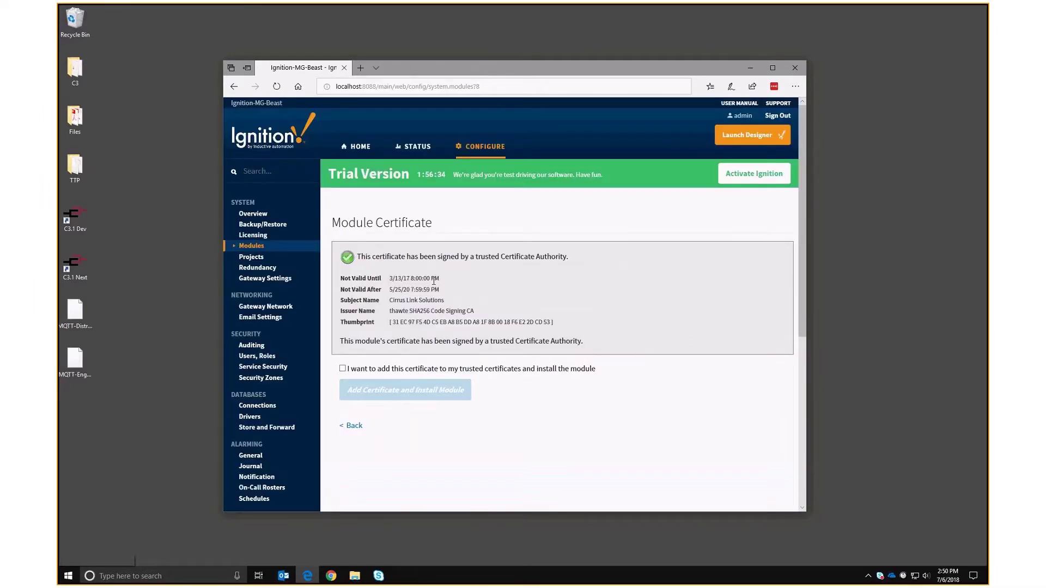
left_click(343, 368)
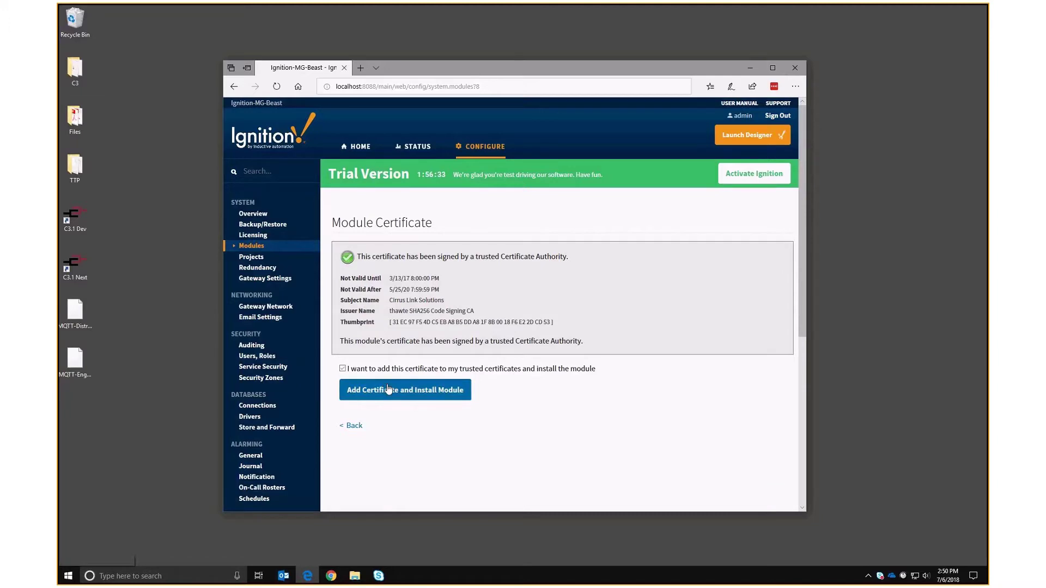
left_click(388, 389)
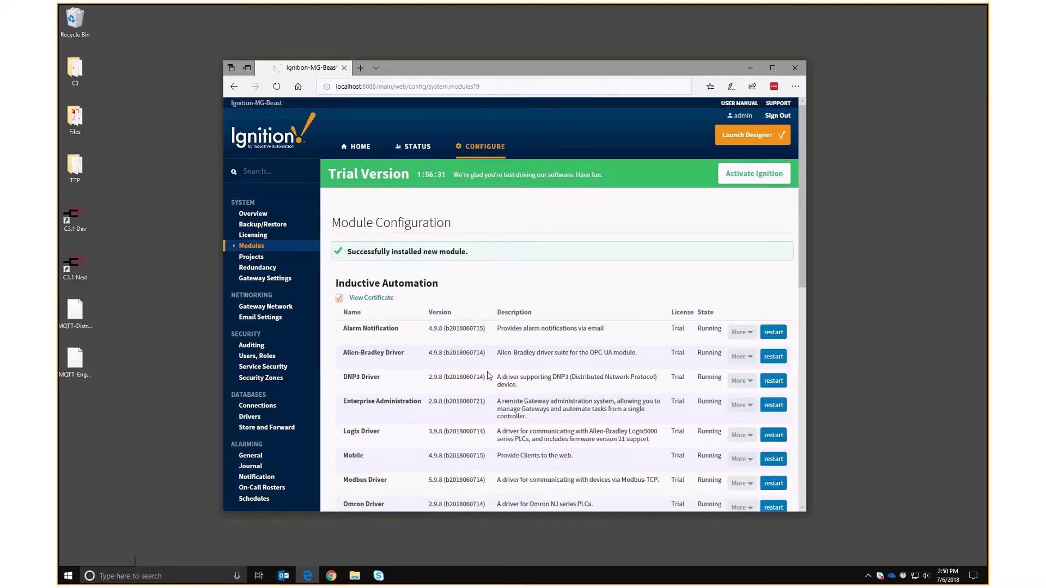
scroll(489, 376, "down", 10)
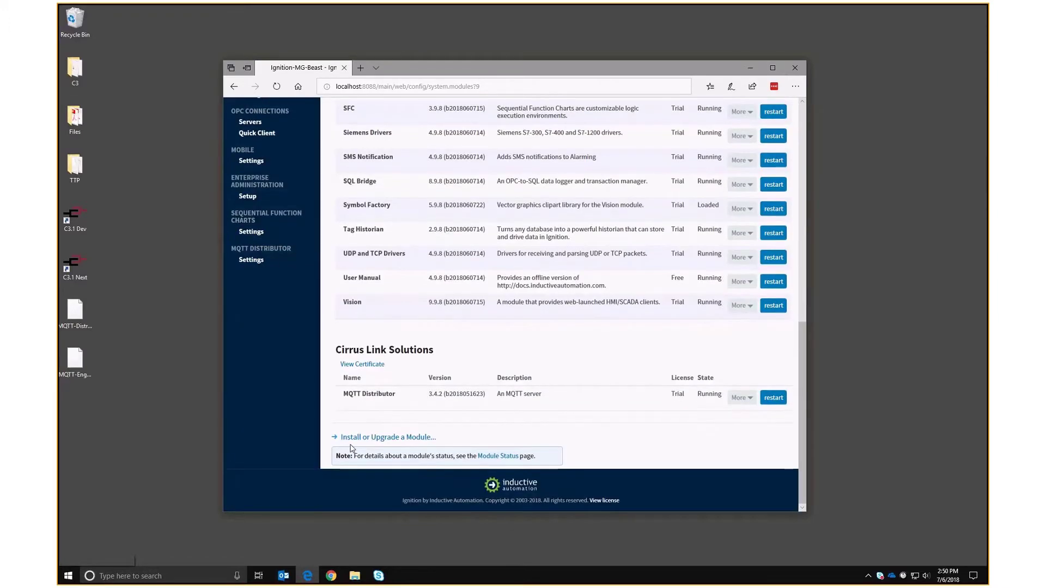
Step: Install the MQTT-Engine-signed.modl module and accept its license agreement
left_click(349, 438)
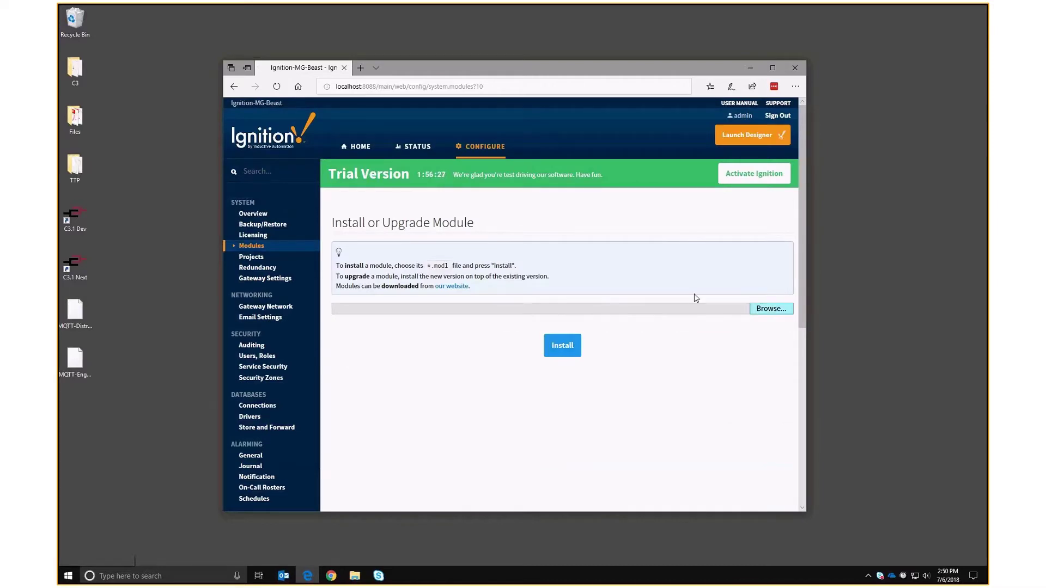
left_click(771, 308)
double_click(351, 189)
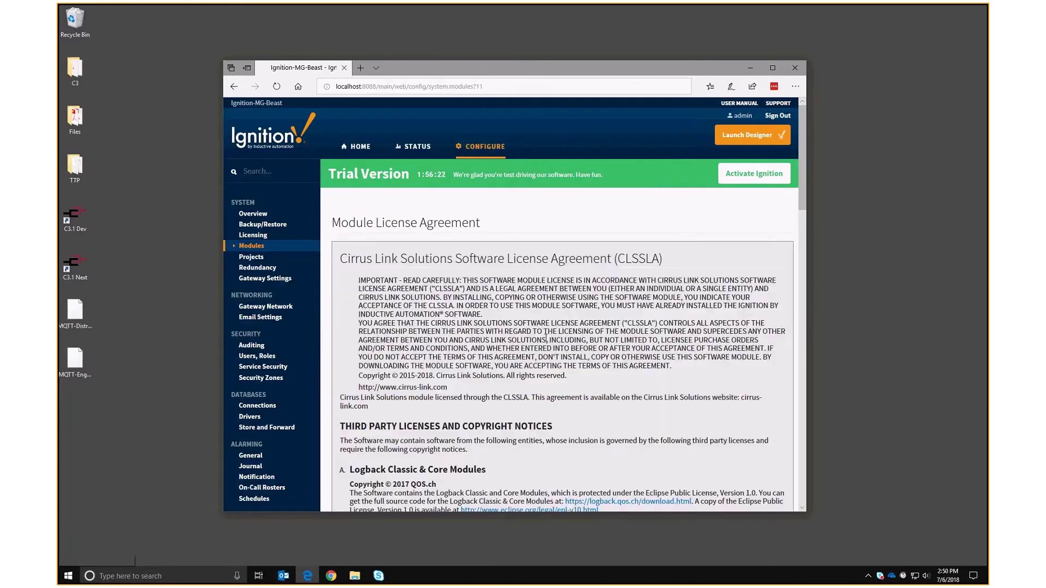
scroll(391, 363, "down", 10)
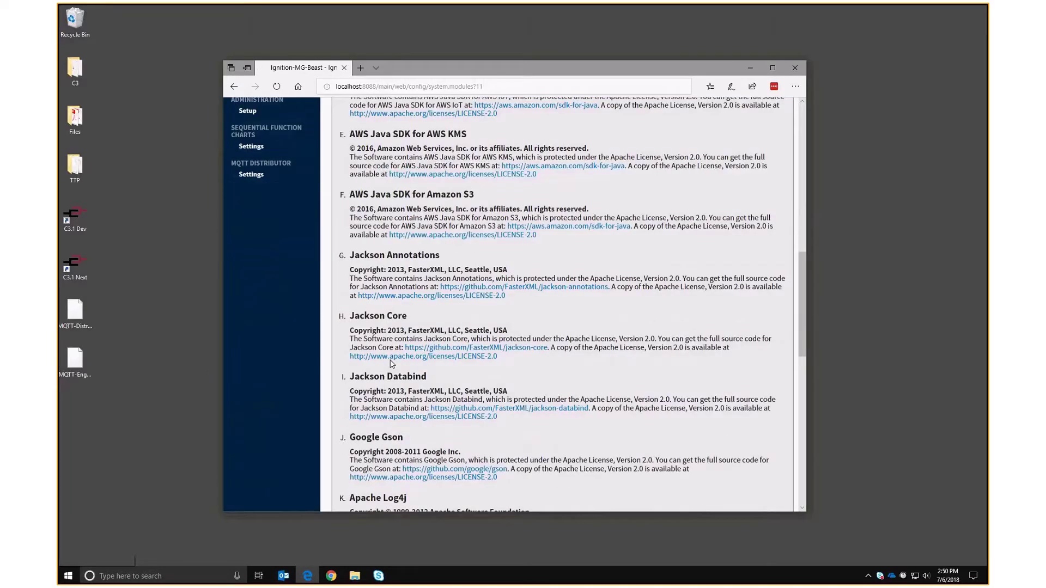
scroll(391, 364, "down", 10)
left_click(343, 406)
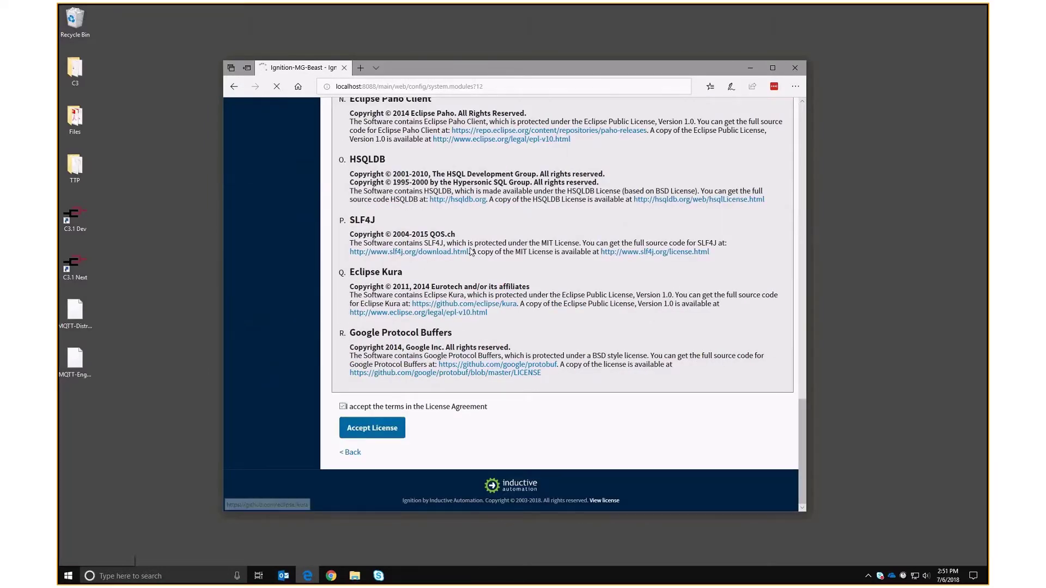
scroll(453, 247, "down", 2)
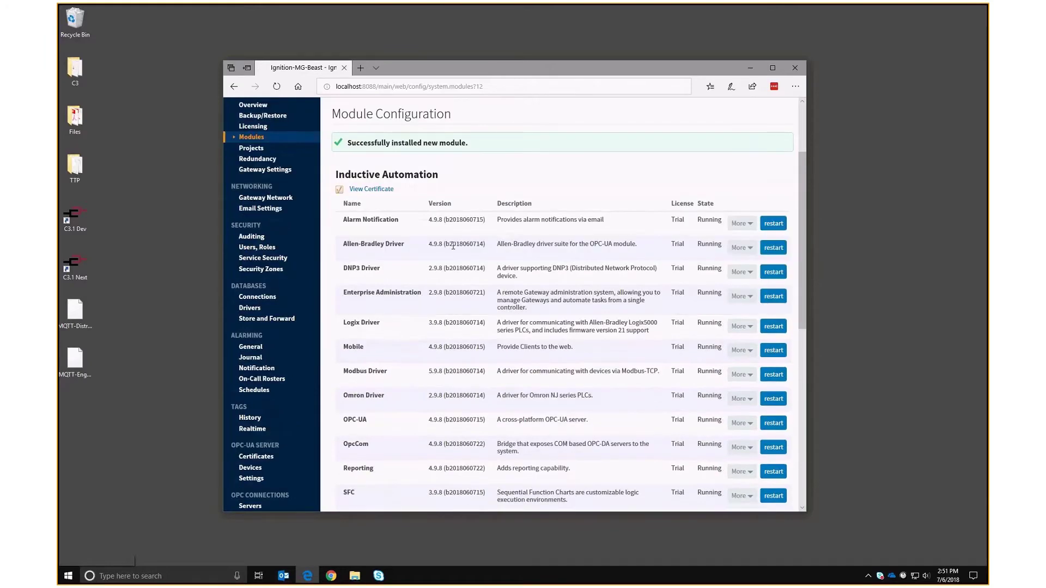
scroll(417, 409, "down", 8)
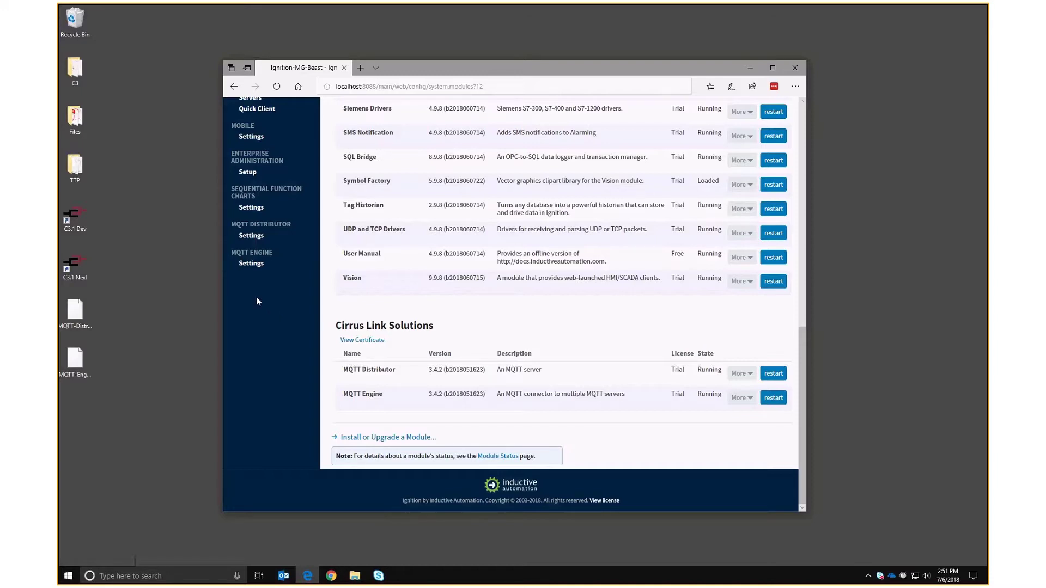
left_click(251, 263)
Step: Uncheck Block Node Commands and Block Device Commands in MQTT Engine settings and save
scroll(411, 203, "down", 2)
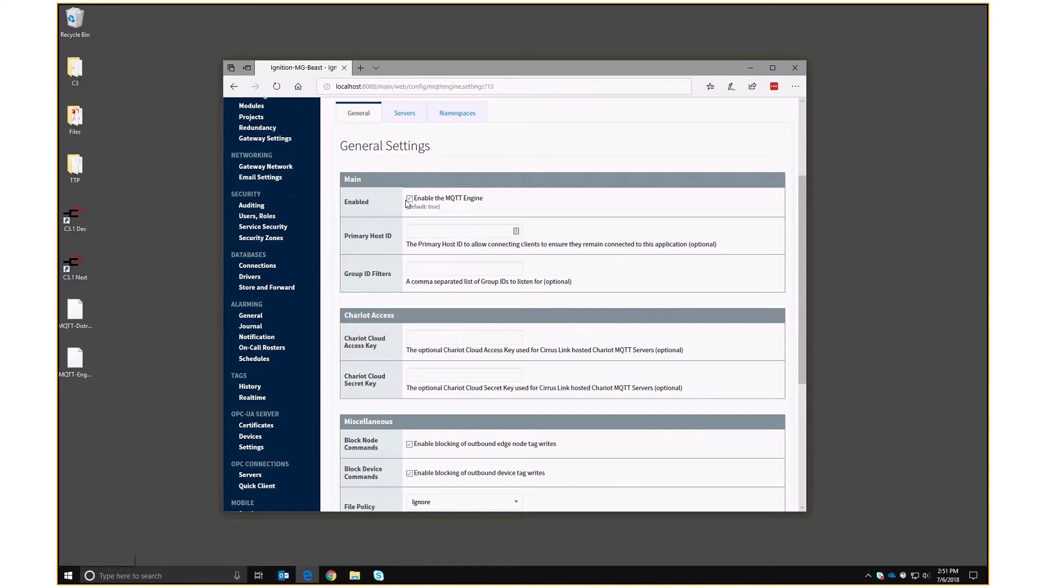
scroll(408, 203, "down", 4)
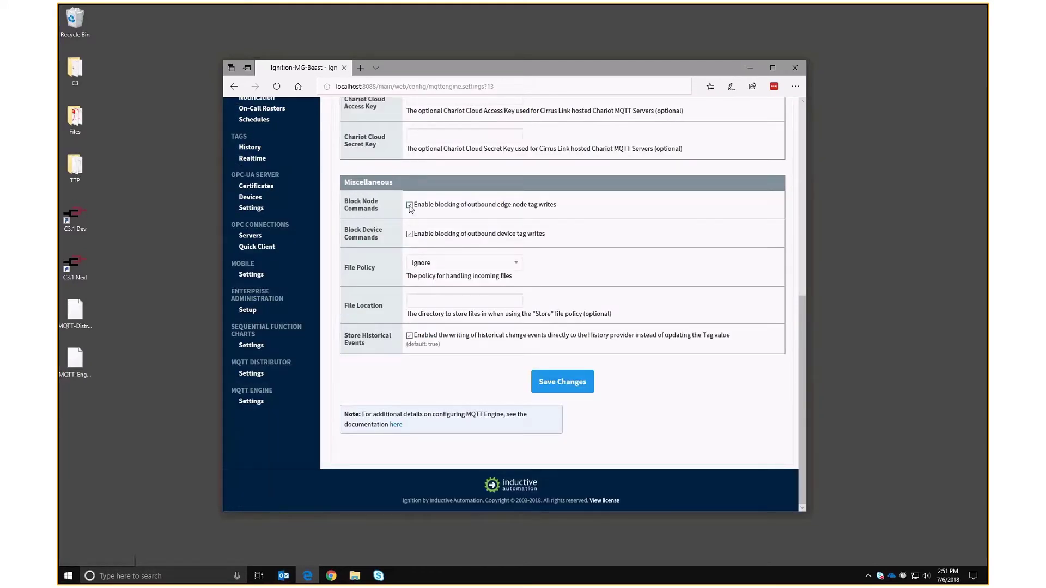
left_click(409, 206)
left_click(410, 235)
scroll(401, 229, "up", 7)
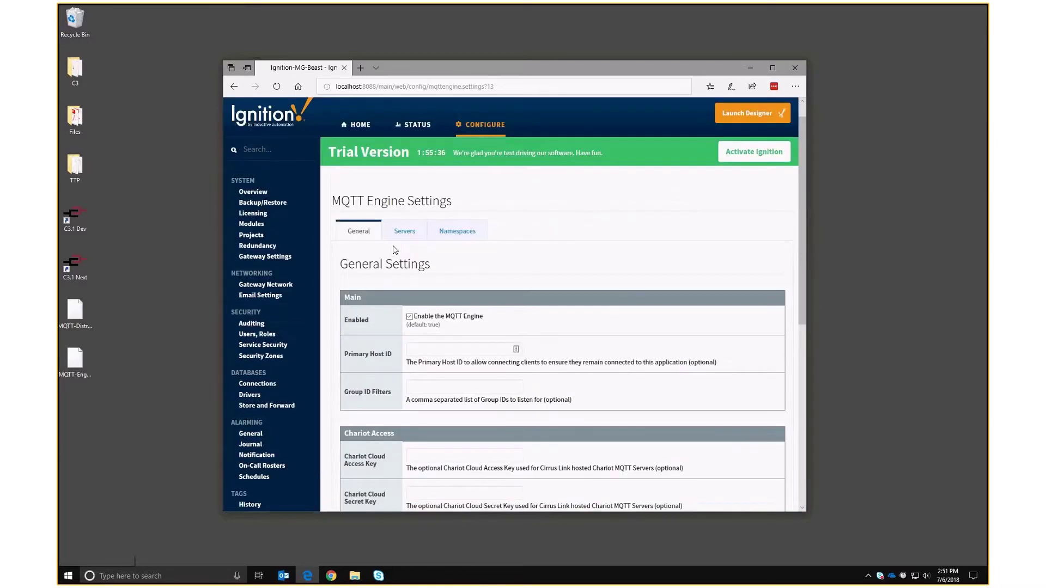
scroll(395, 250, "down", 10)
left_click(560, 381)
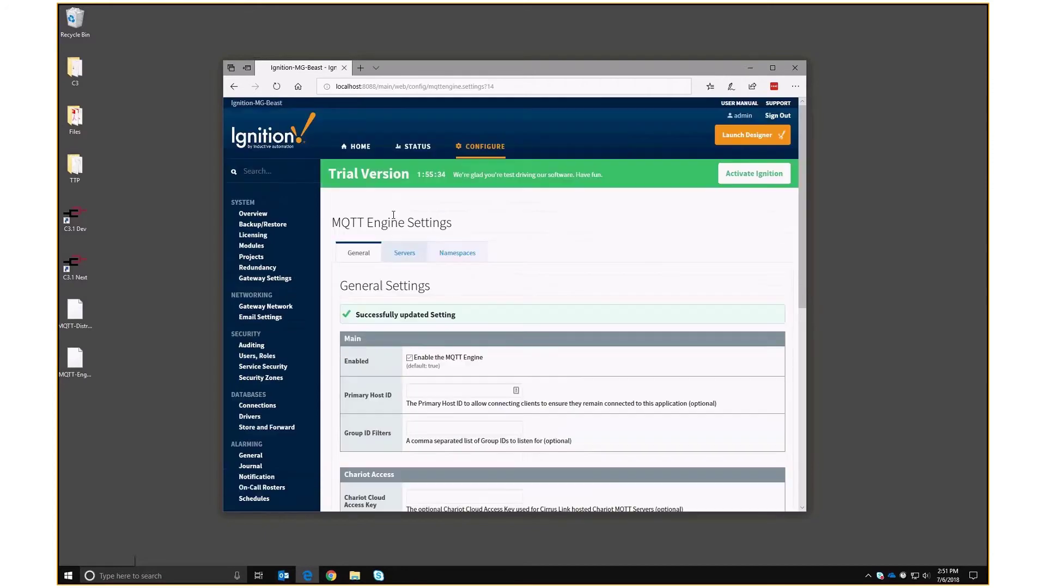
Step: Review the MQTT Engine Servers list, then go to the MQTT Distributor settings
left_click(404, 253)
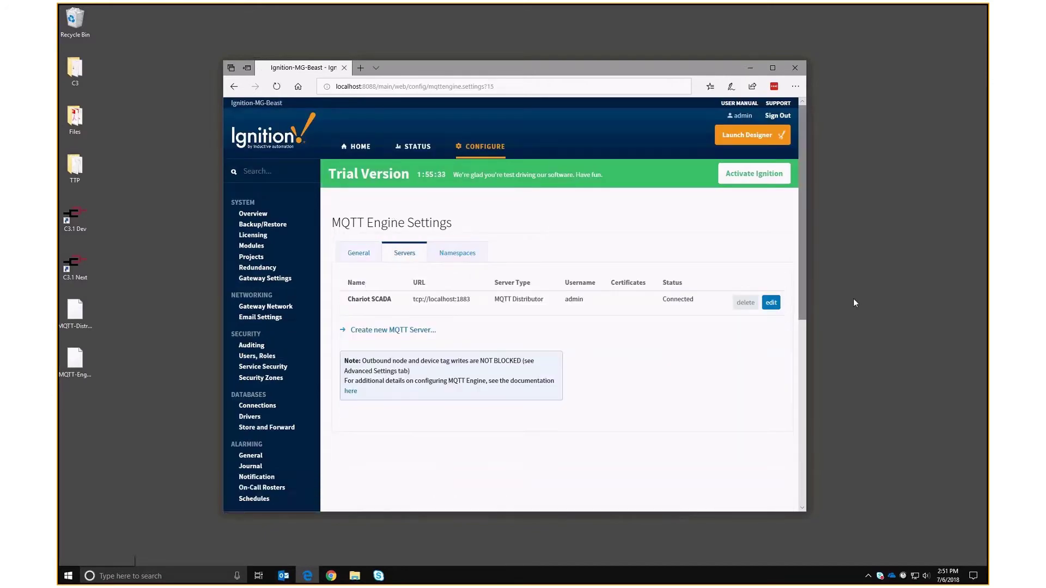
left_click(357, 253)
scroll(443, 246, "down", 8)
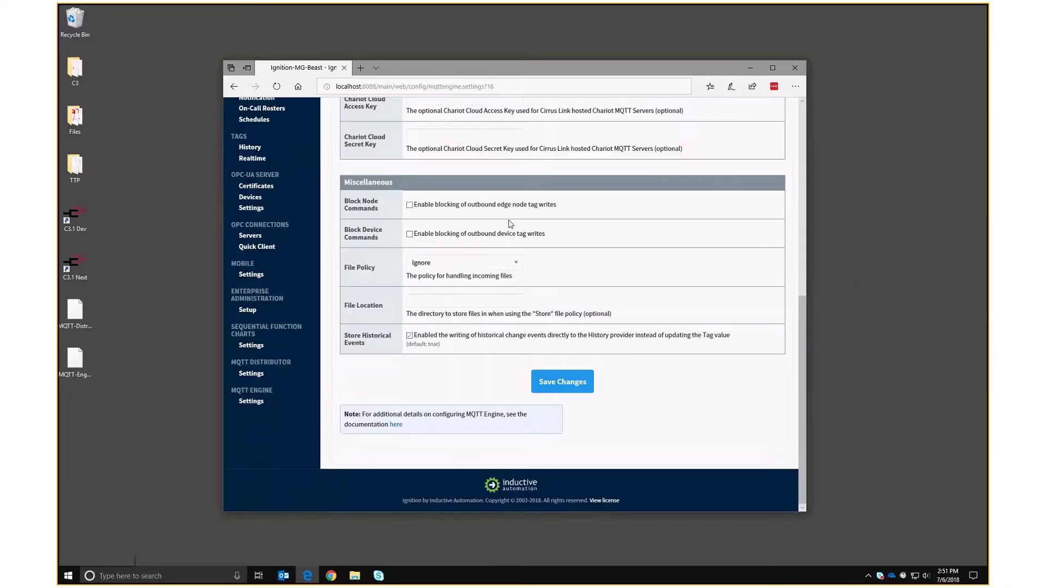
left_click(252, 376)
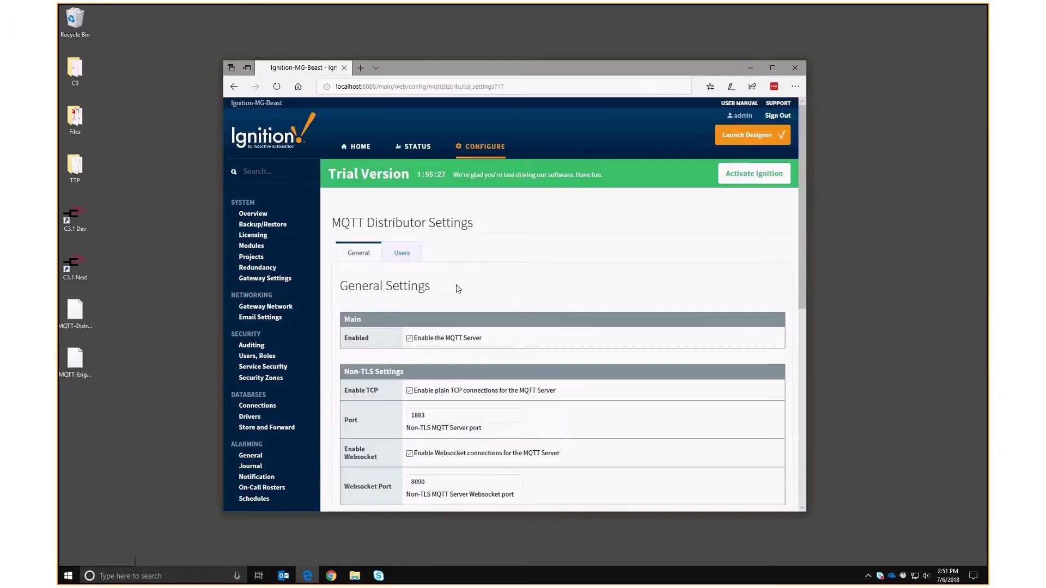
Step: Review the MQTT Distributor General settings (TCP 1883, websocket 8090, TLS off) and its Users list
scroll(509, 227, "down", 3)
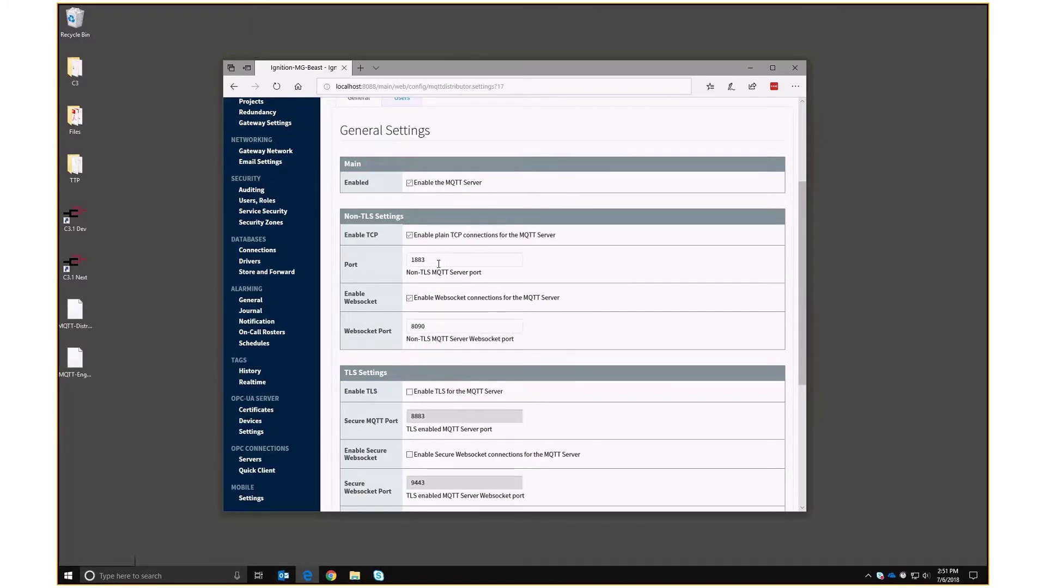
scroll(415, 261, "down", 3)
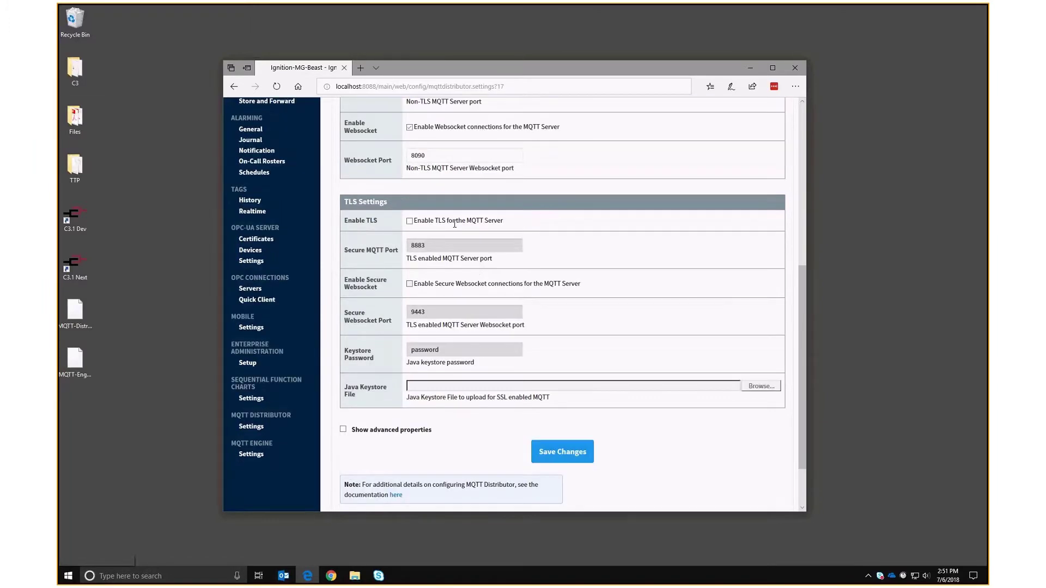
scroll(390, 351, "up", 6)
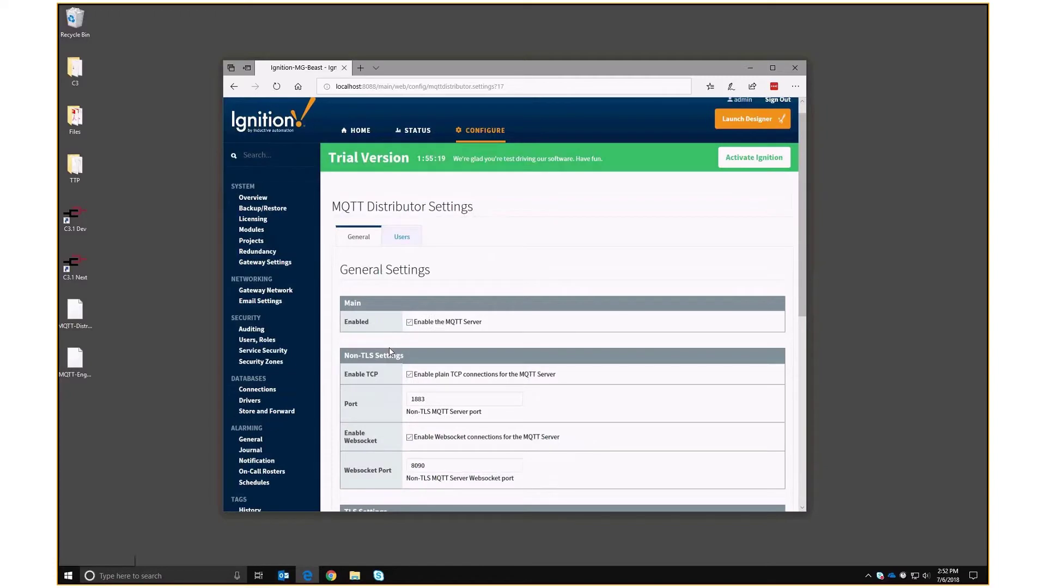
left_click(401, 238)
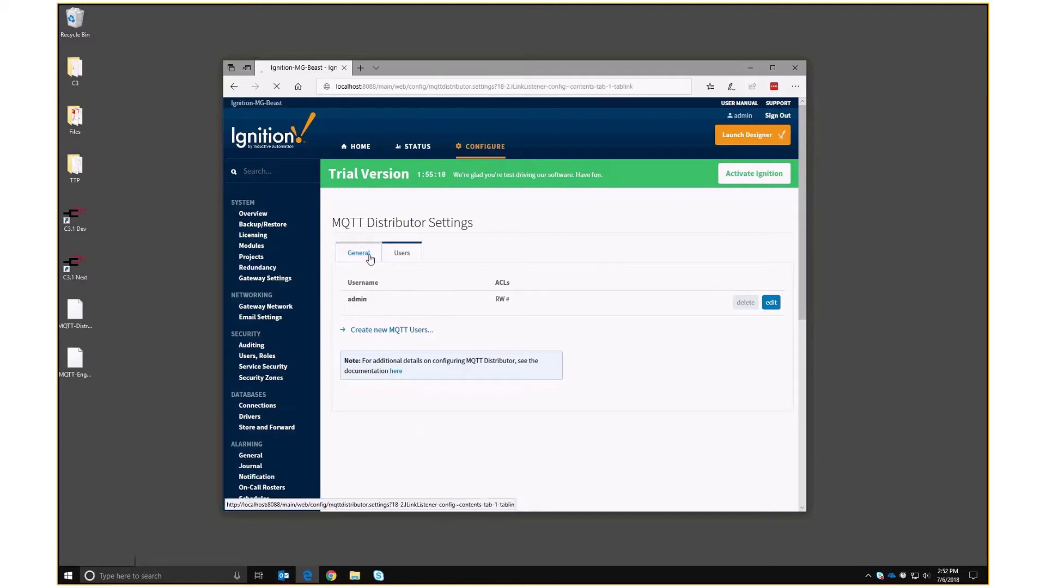
scroll(492, 321, "down", 10)
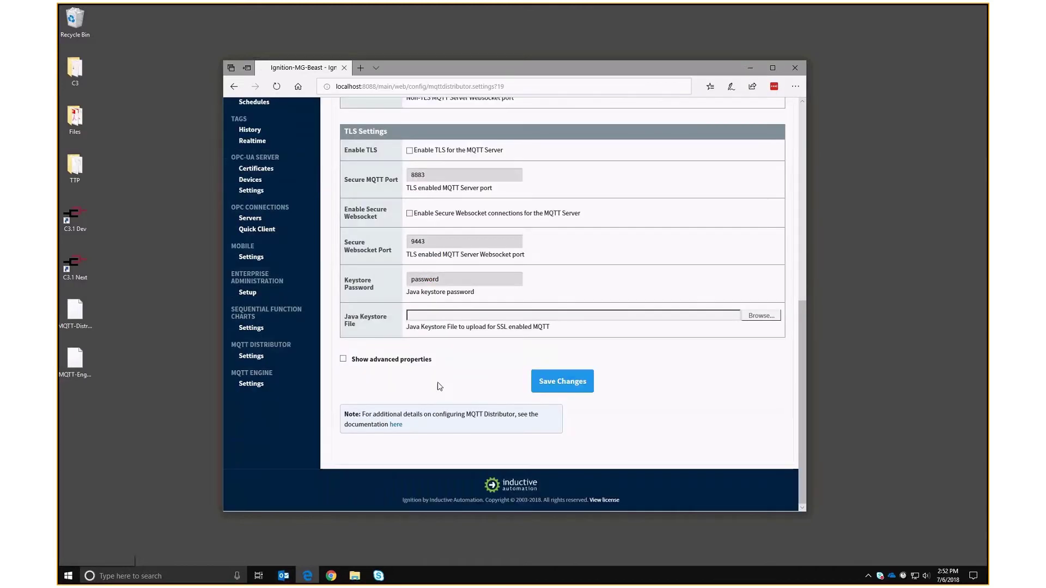
scroll(444, 338, "up", 10)
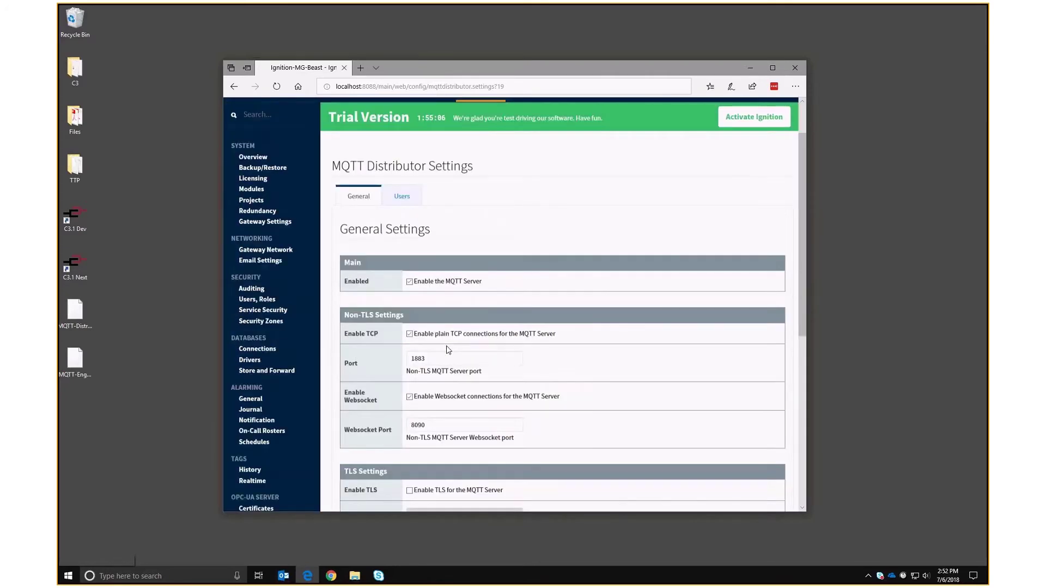
scroll(450, 321, "down", 1)
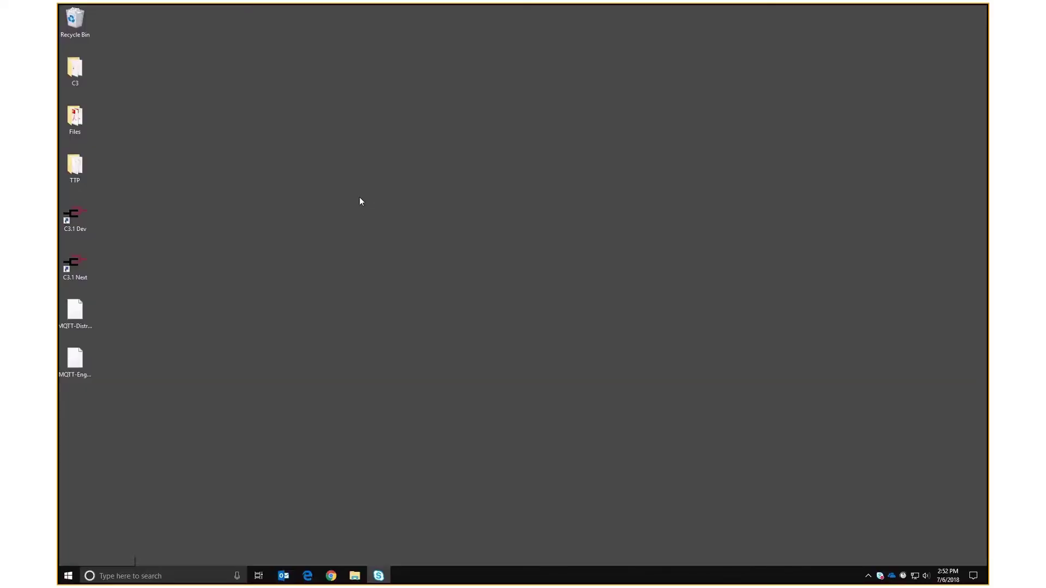
Step: Open Windows Defender Firewall's advanced settings and start a new inbound rule
key("super")
type("fi")
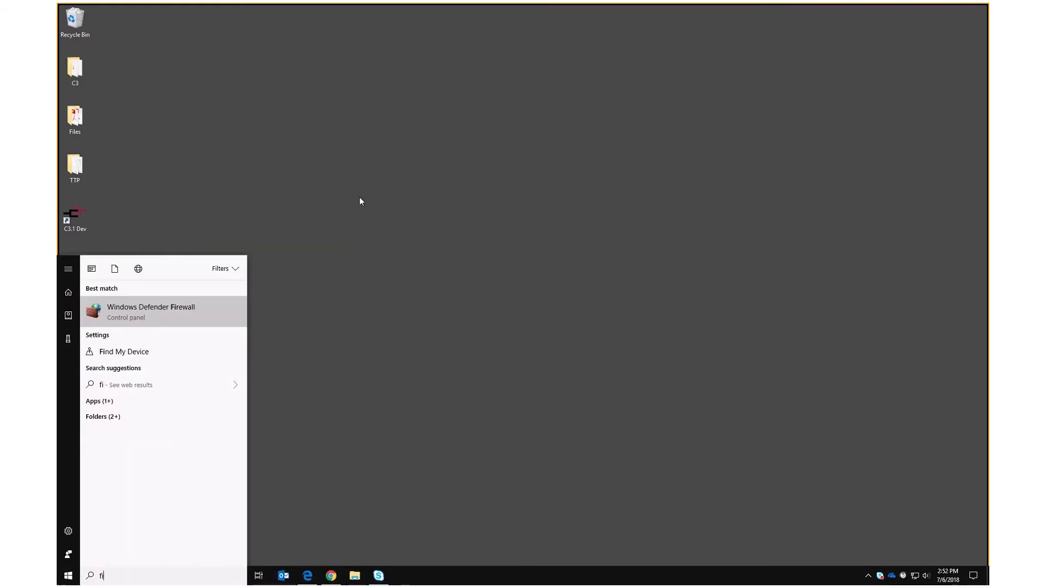
type("re")
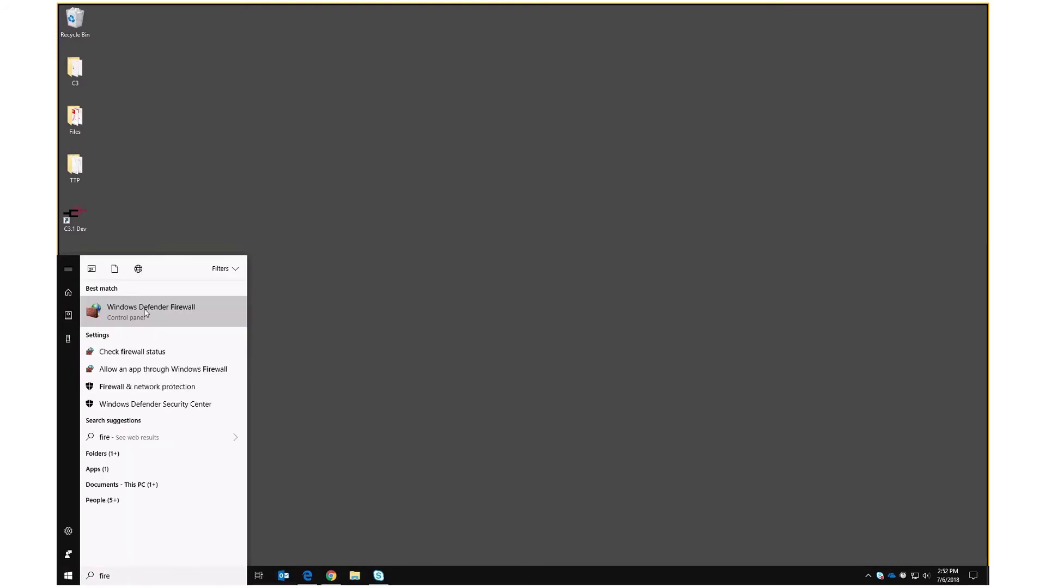
key("Return")
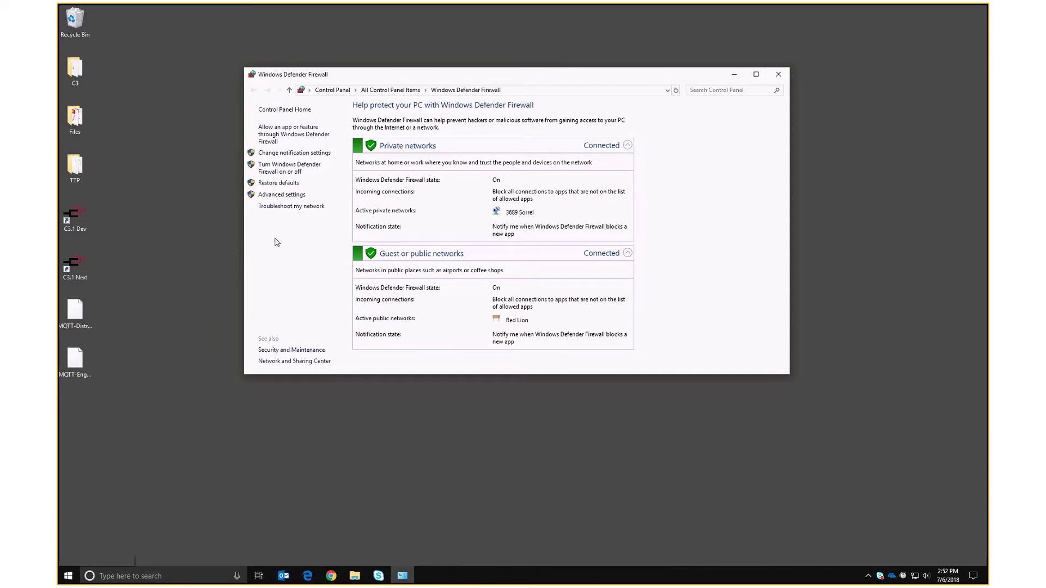
left_click(275, 195)
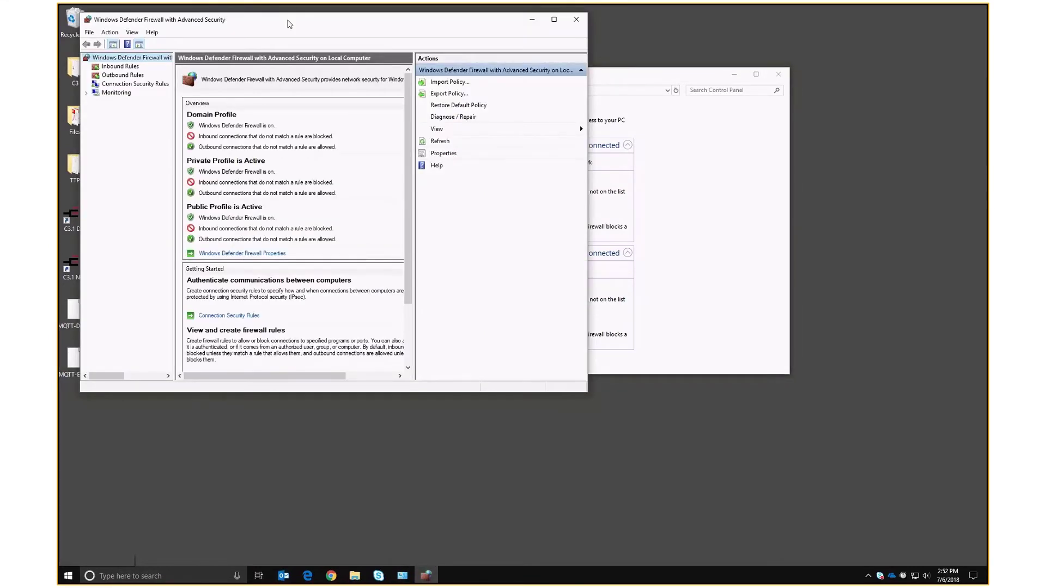
left_click_drag(294, 57, 497, 87)
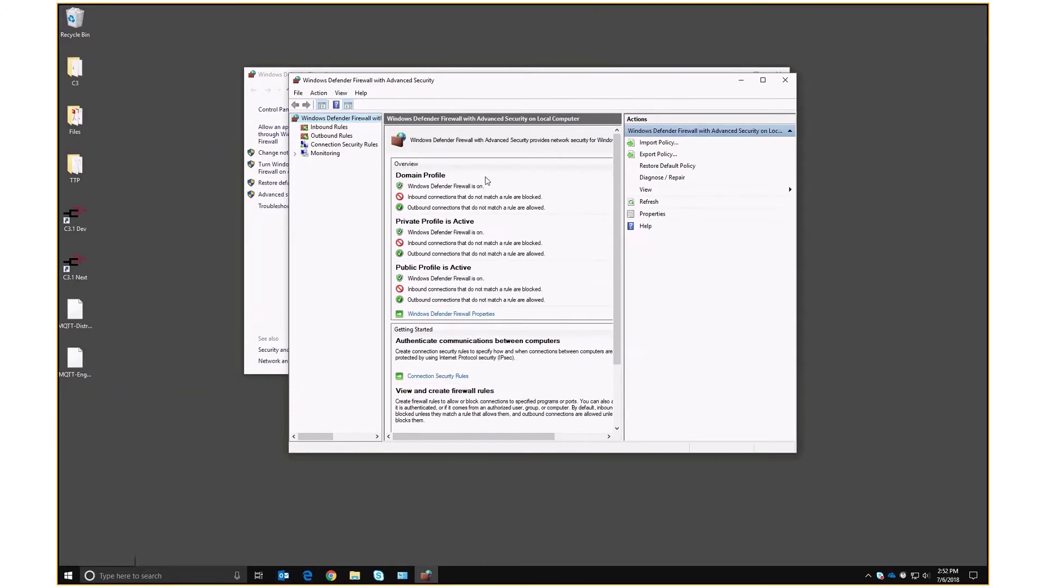
left_click(329, 127)
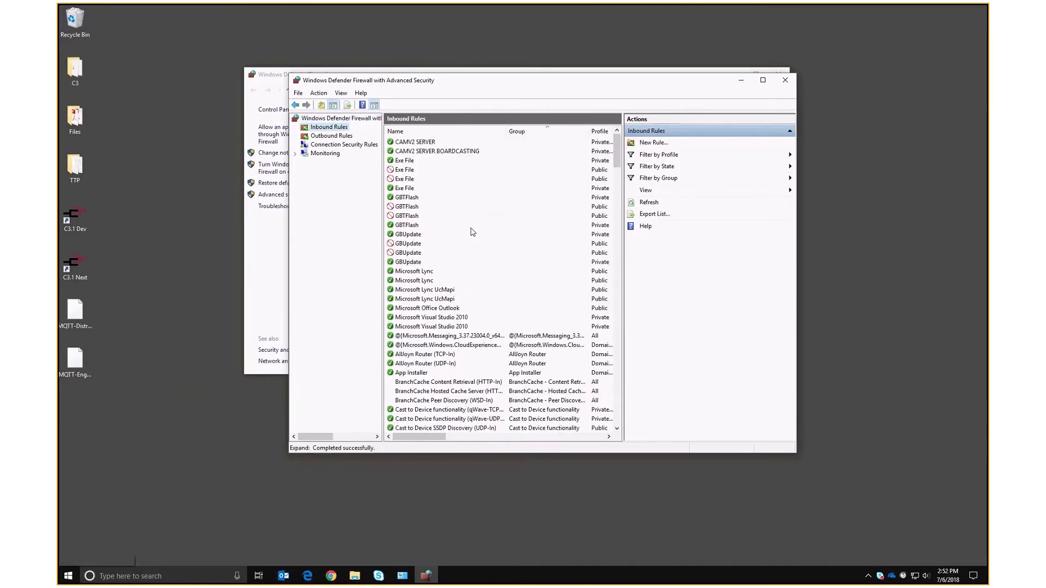
left_click(653, 143)
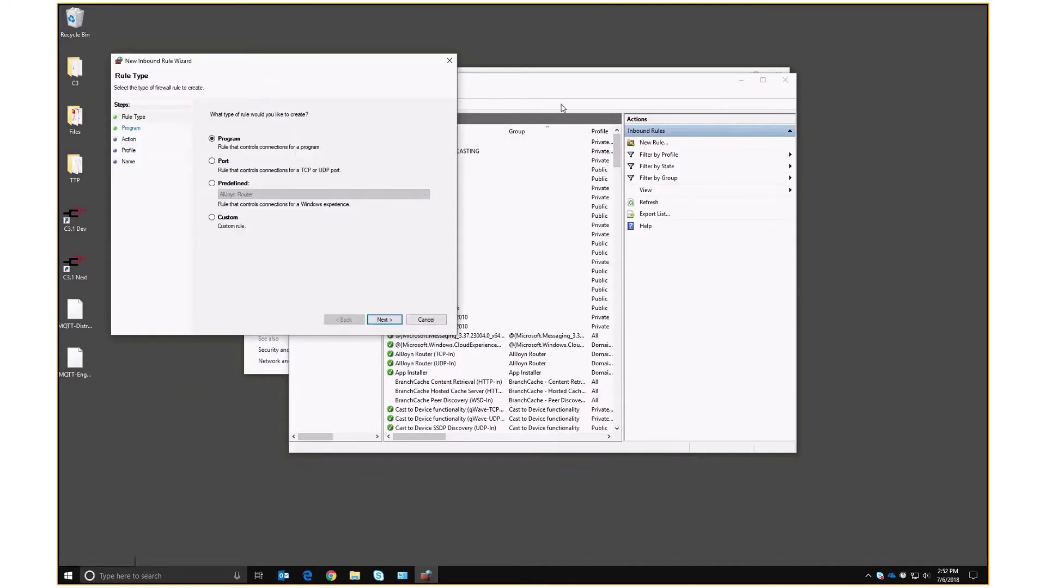
left_click_drag(362, 67, 566, 109)
Step: Make it a port rule allowing TCP 1883 on domain, private and public profiles
left_click(419, 205)
left_click(591, 364)
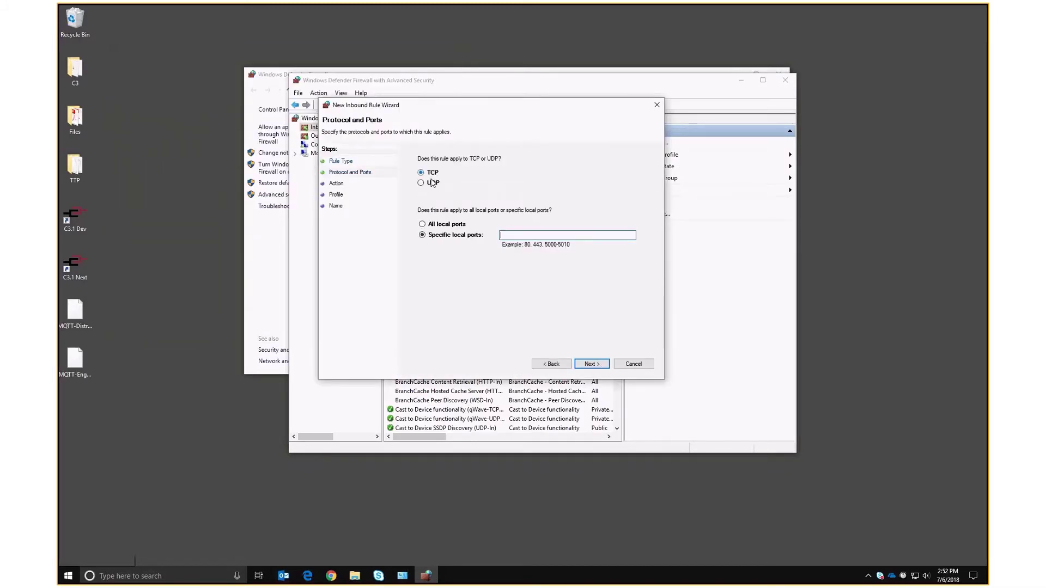
left_click(523, 235)
type("1883")
left_click(590, 364)
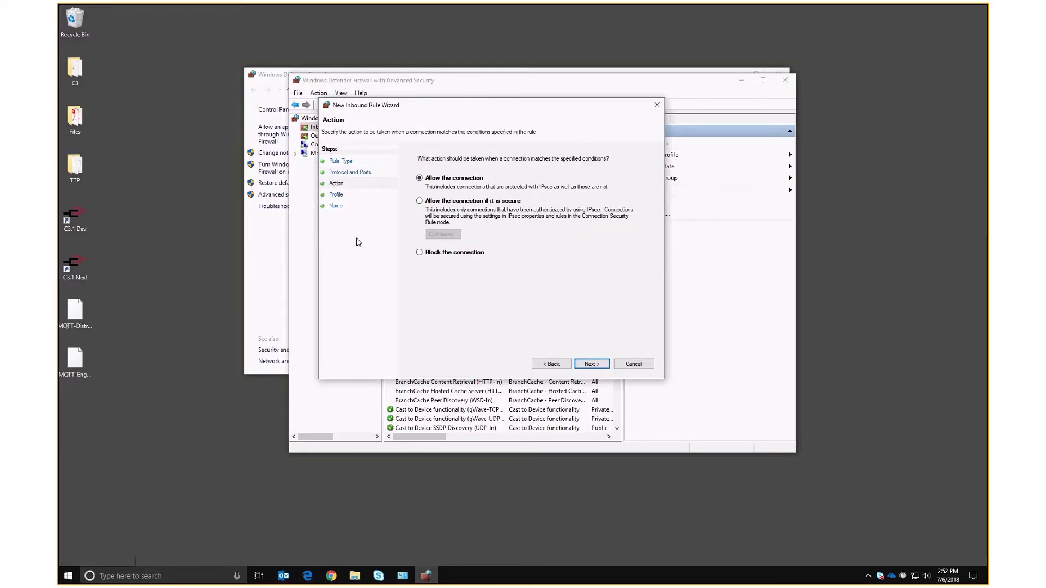
left_click(591, 368)
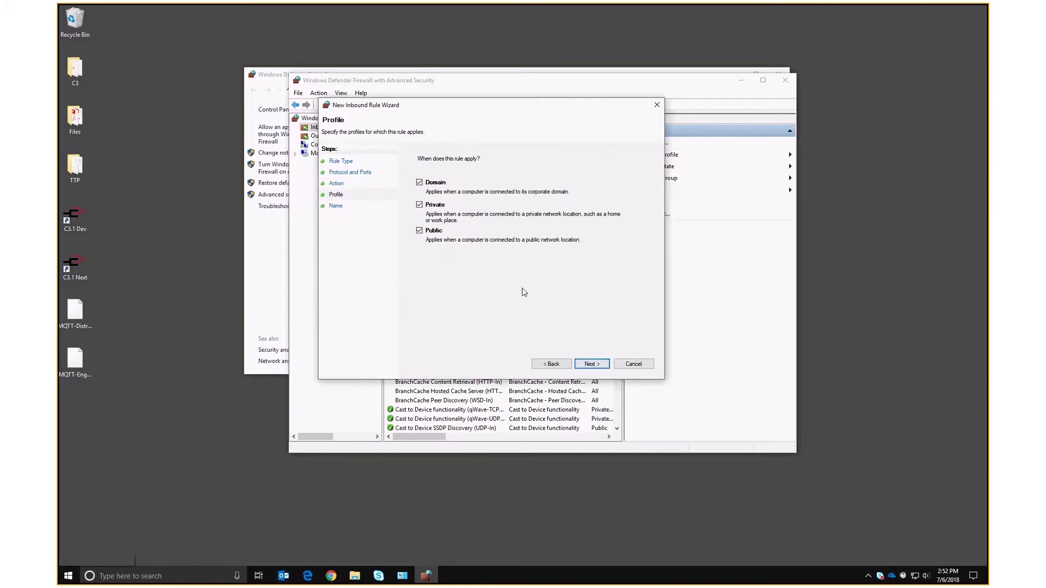
left_click(591, 364)
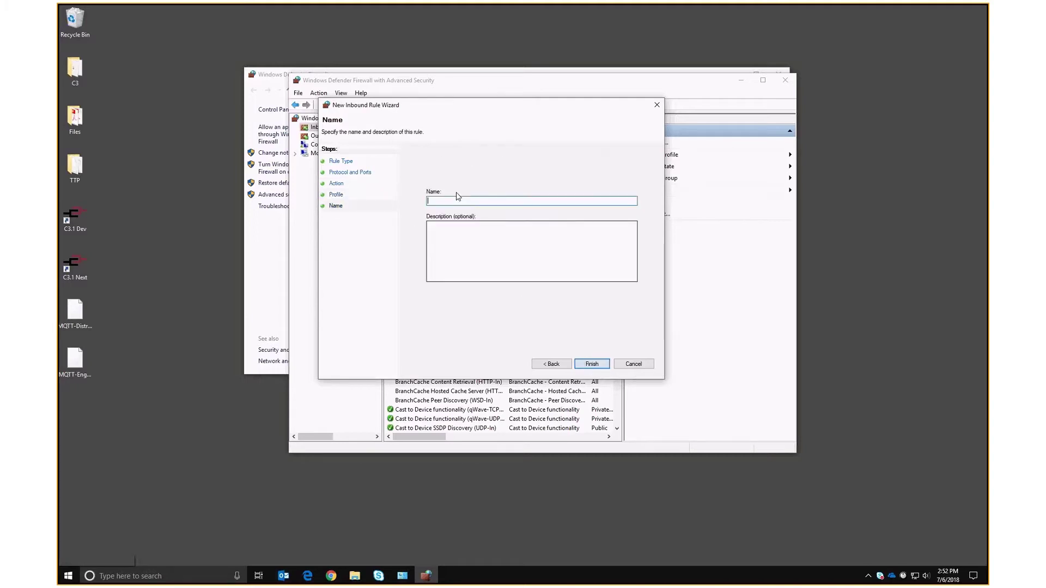
Step: Name the rule MQTT, finish it, and close the firewall windows
type("NMQ")
key("BackSpace")
key("BackSpace")
key("BackSpace")
type("MQTT")
left_click(591, 364)
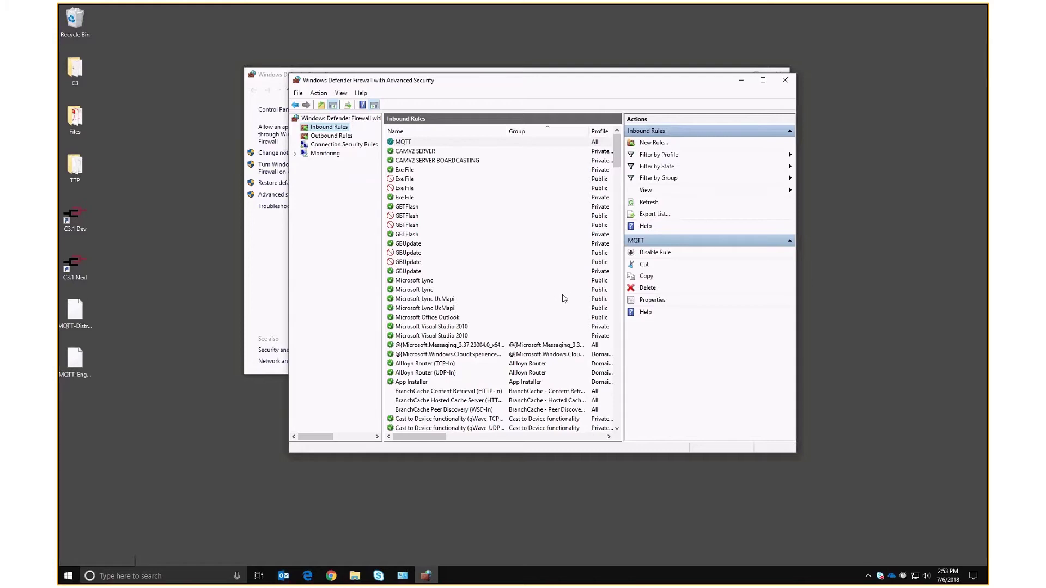
left_click(785, 80)
left_click(779, 75)
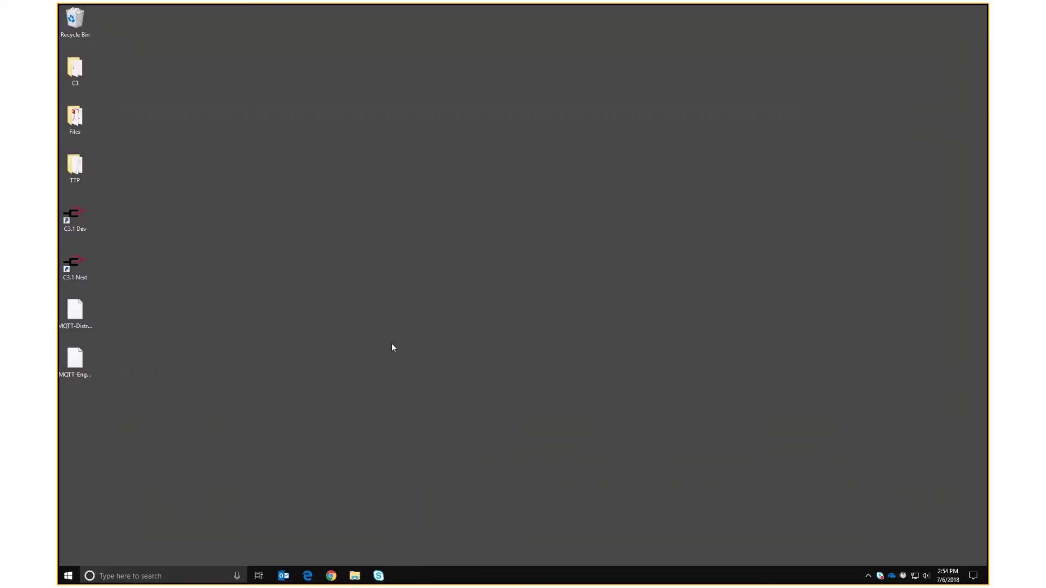
Step: Launch Crimson 3.1 and create an Edge Controller Virtual 640x480 database with local name test
double_click(60, 267)
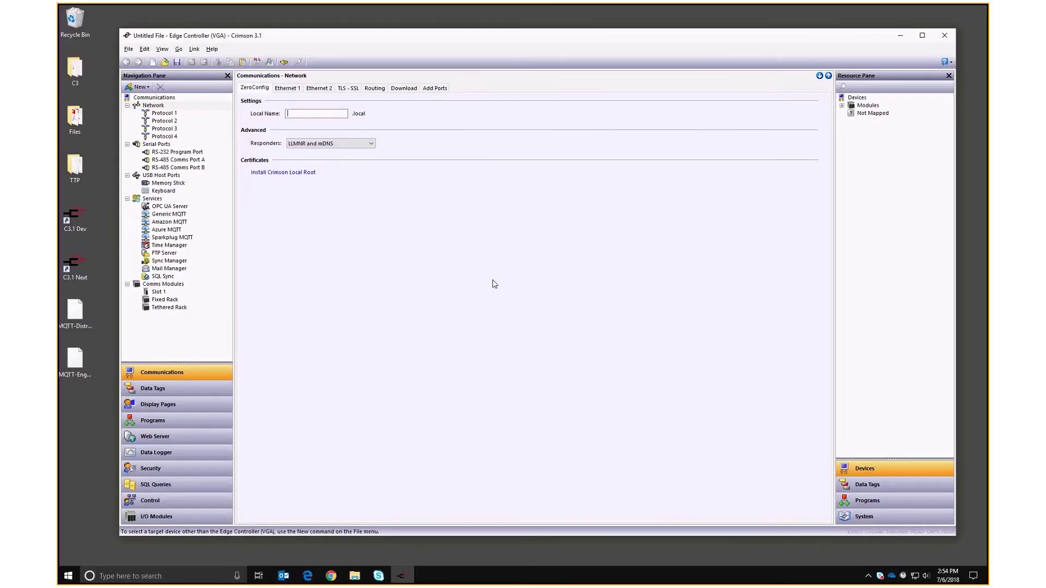
left_click(152, 61)
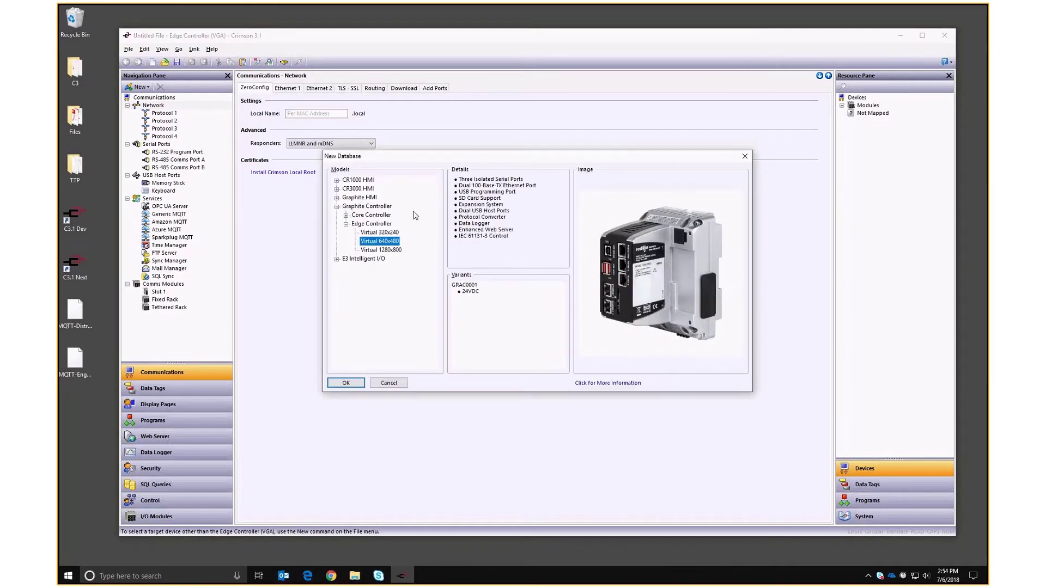
left_click(350, 384)
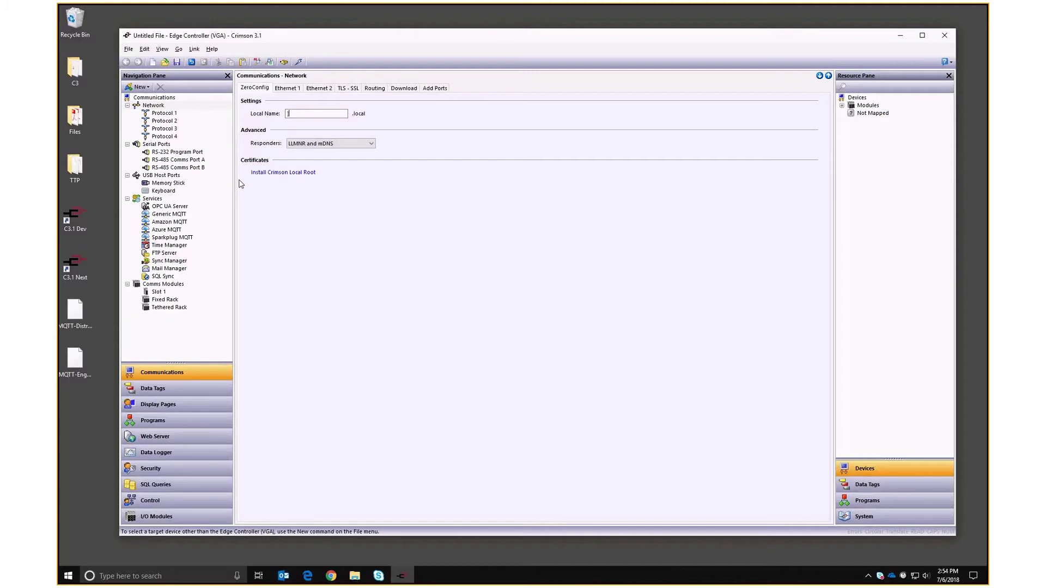
type("test")
key("Return")
Step: Add data tags Tag1–Tag4 and delete the Hello World text from Page1
left_click(153, 389)
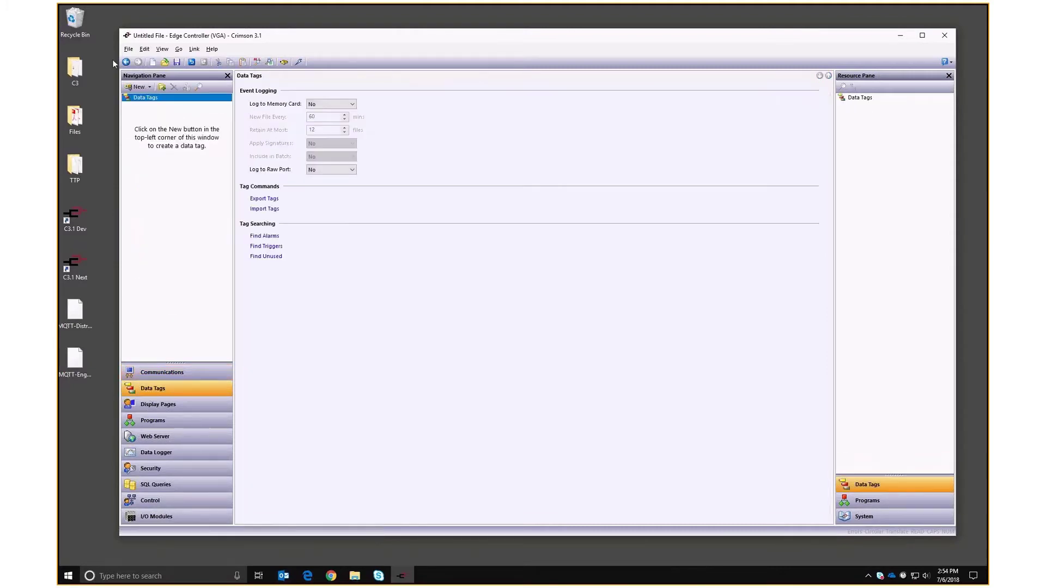
left_click(136, 87)
left_click(137, 87)
left_click(136, 87)
left_click(137, 87)
left_click(158, 404)
left_click_drag(490, 244, 648, 357)
key("Delete")
left_click(867, 484)
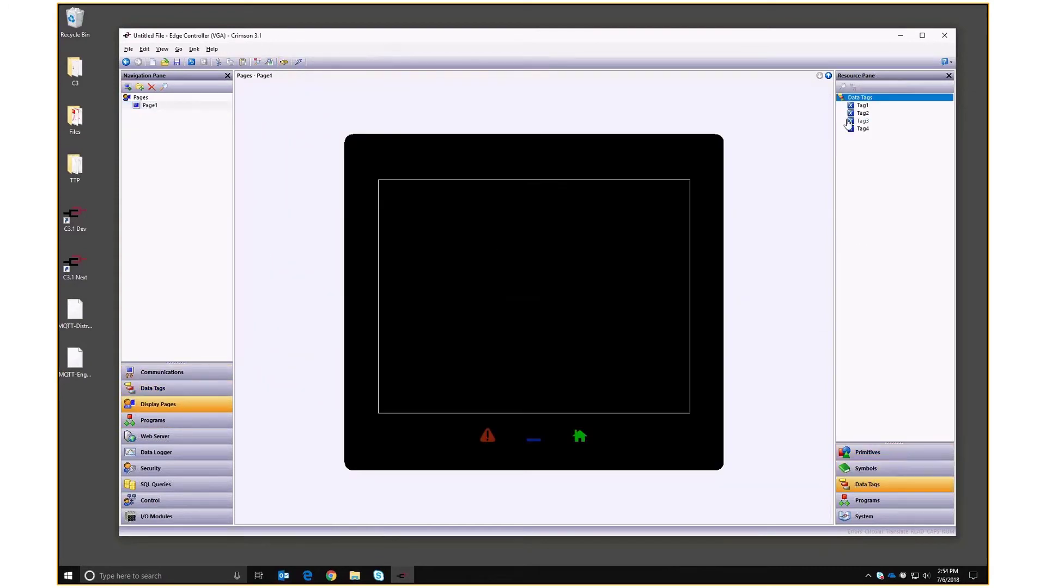
Step: Place Tag1–Tag4 on Page1 and give each value a boxed entry style
left_click(862, 105)
left_click(863, 128, "shift")
left_click_drag(862, 128, 433, 250)
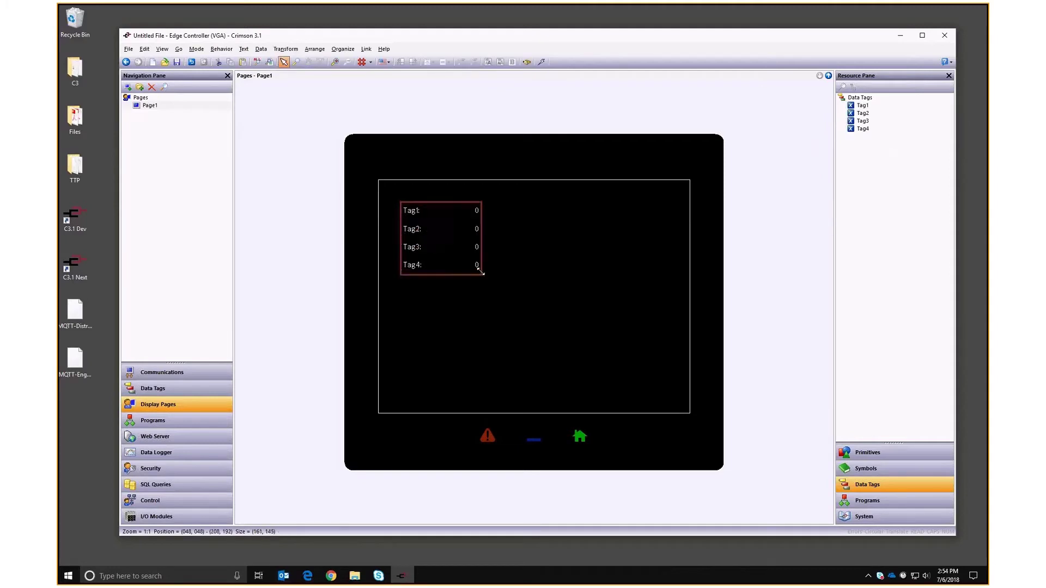
left_click(476, 213)
left_click(492, 203)
left_click(476, 231)
left_click(492, 221)
left_click(476, 249)
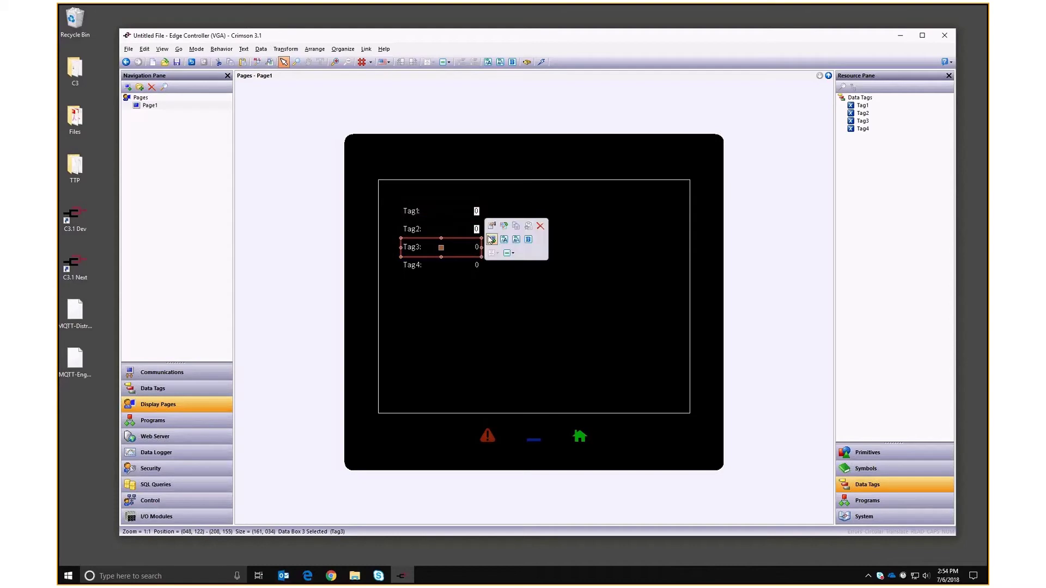
left_click(491, 240)
left_click(476, 267)
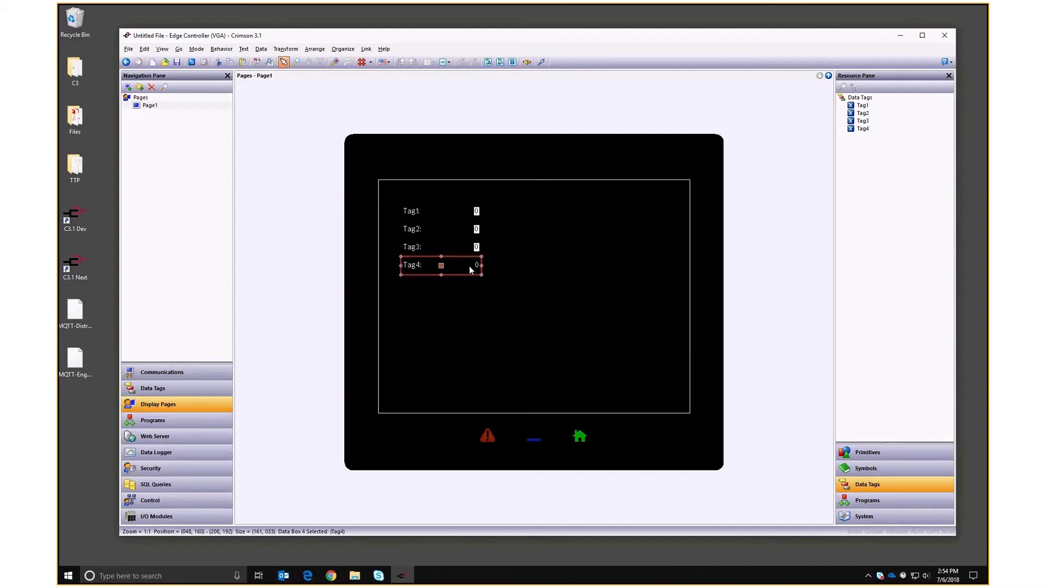
left_click(492, 257)
left_click(527, 227)
Step: Set Page1's On Update action to Tag3++,Tag4++ in Page Properties
right_click(527, 227)
left_click(554, 251)
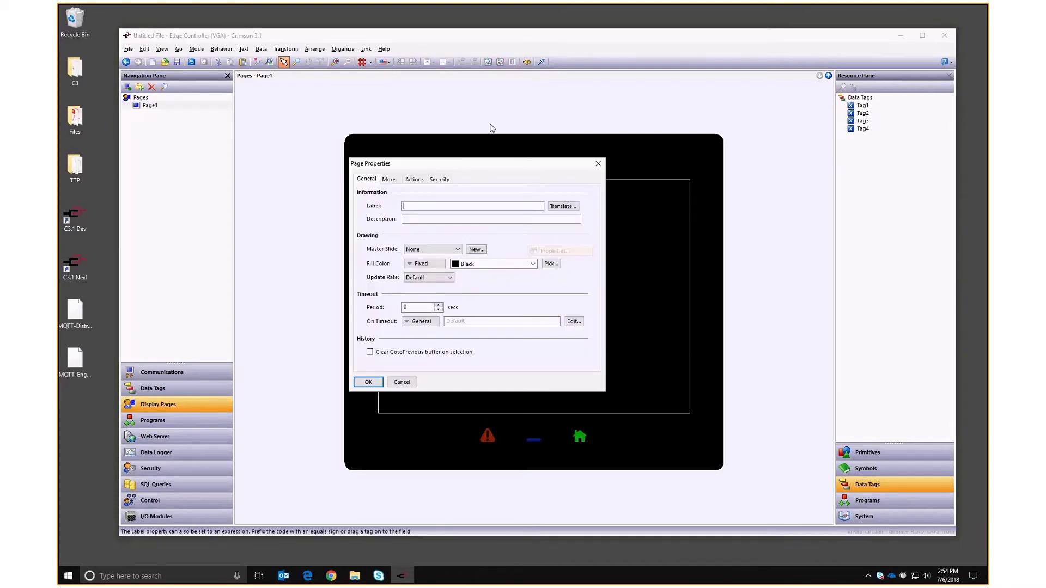
left_click(414, 179)
left_click(490, 250)
type("Tag2")
type("=")
key("BackSpace")
key("BackSpace")
type("3+")
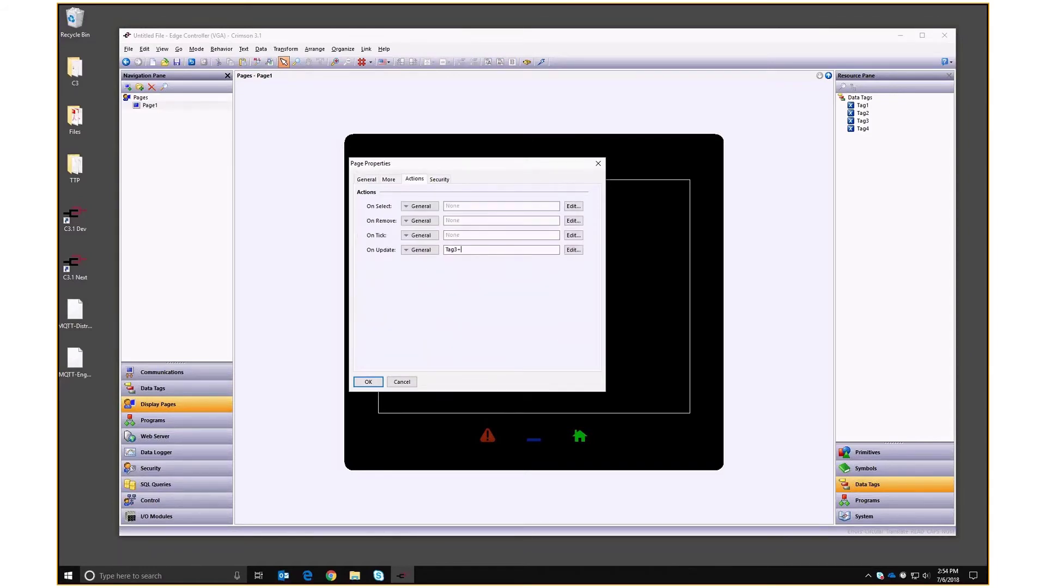
type("+,Tah4++")
key("Return")
left_click(364, 381)
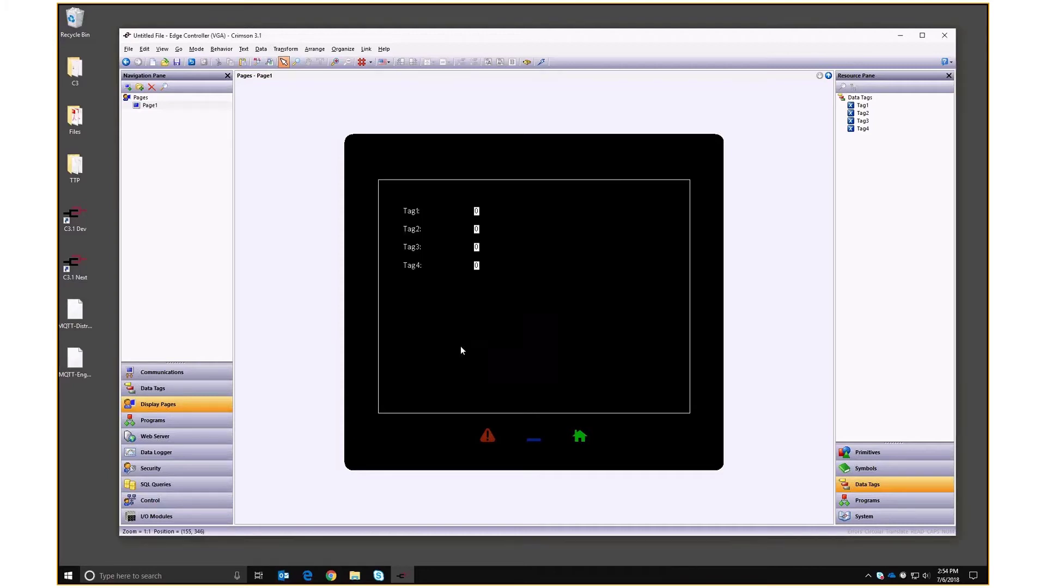
Step: Download the database to the controller, replacing the one on the unit
key("F5")
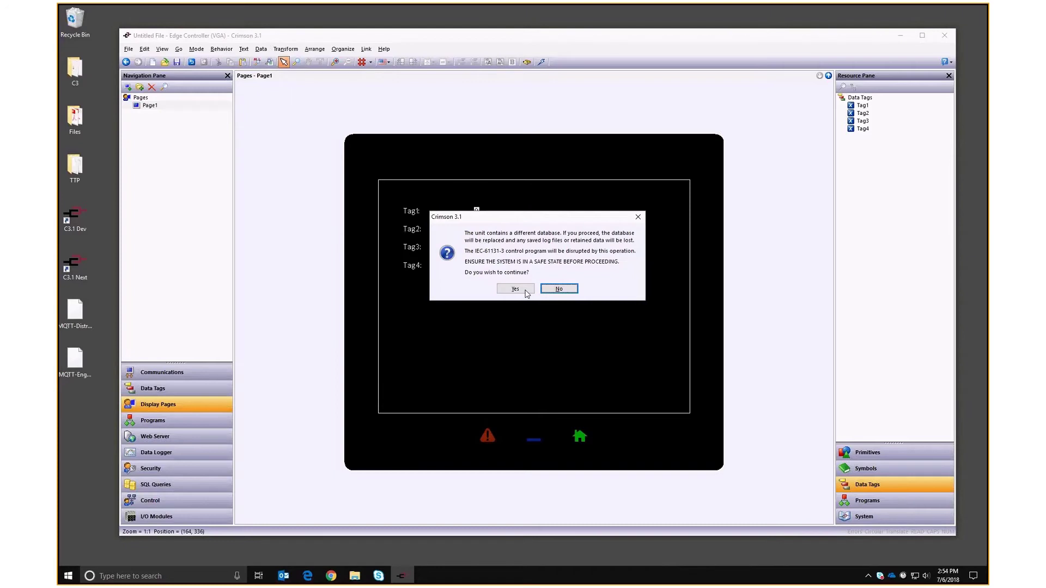
left_click(526, 293)
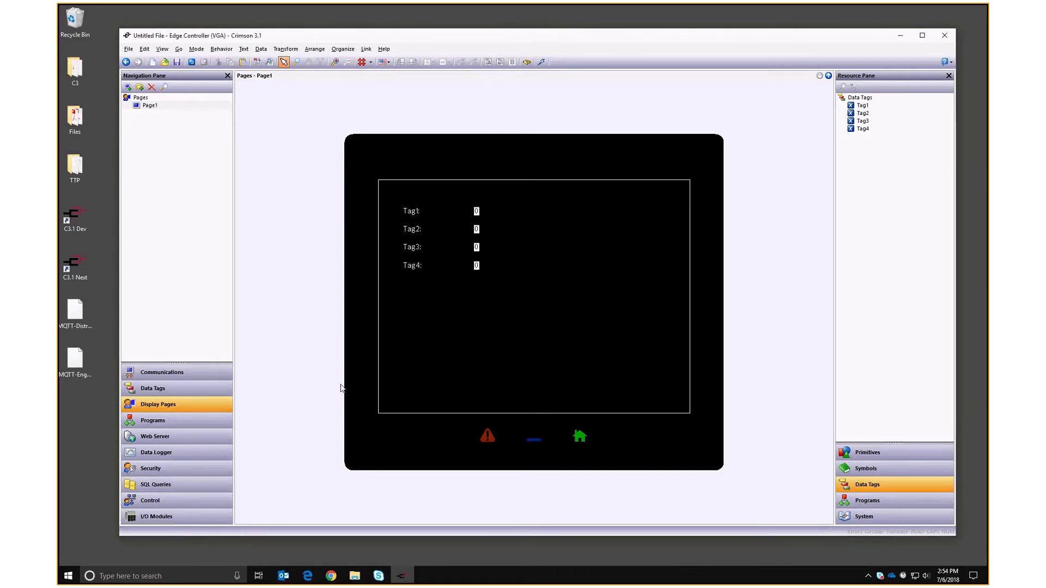
left_click(331, 576)
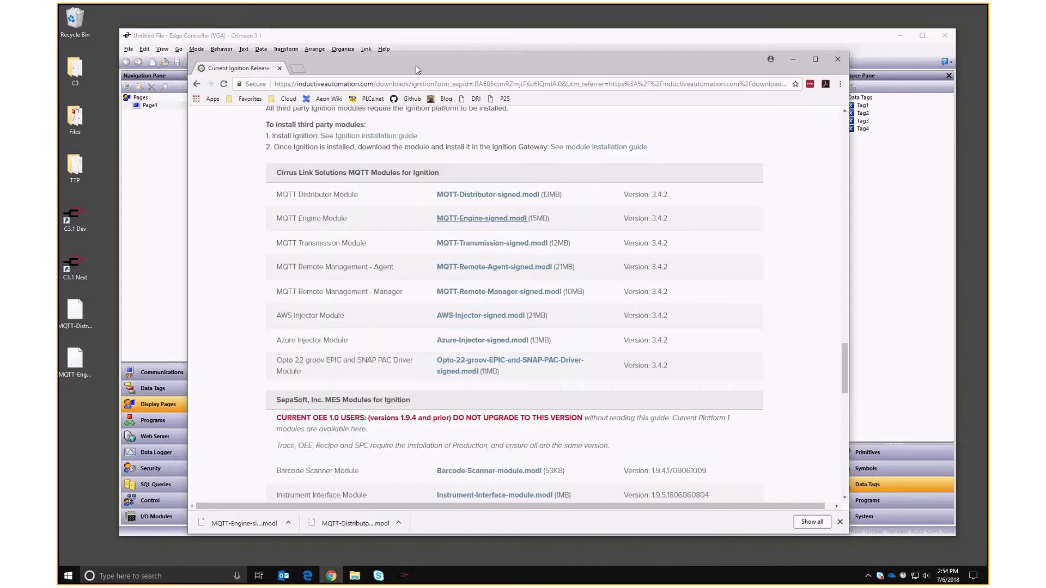
Step: Load the test.local web server in a new tab, view its Remote View, then return to Crimson
key("ctrl+t")
type("ht")
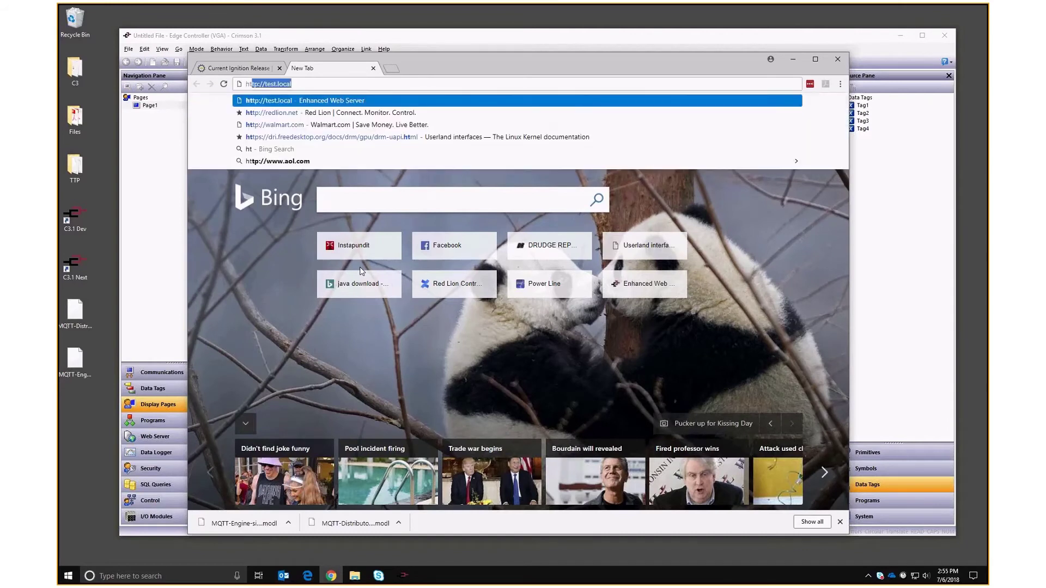
type("tp://")
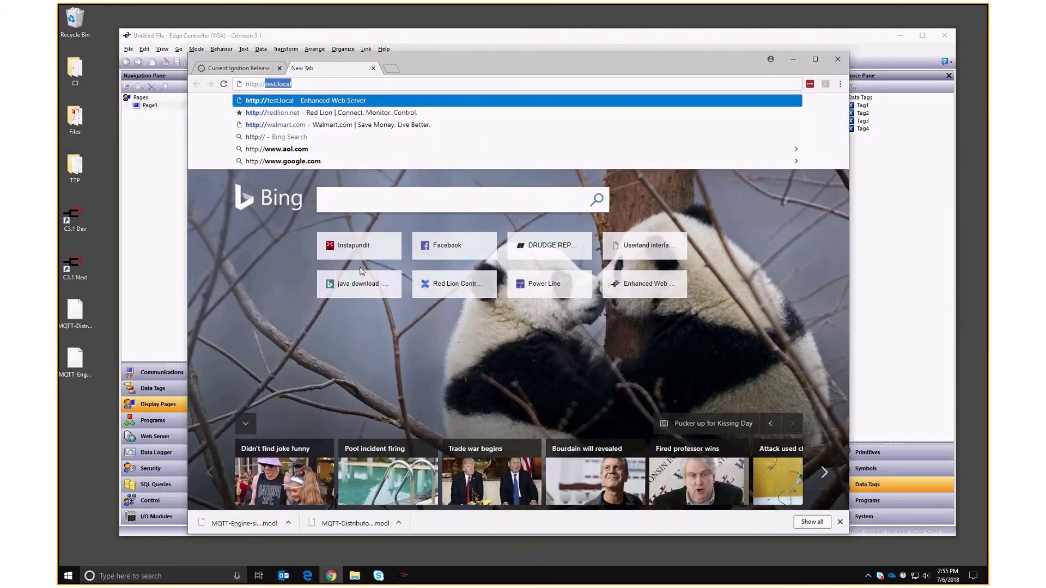
type("test.local")
key("Return")
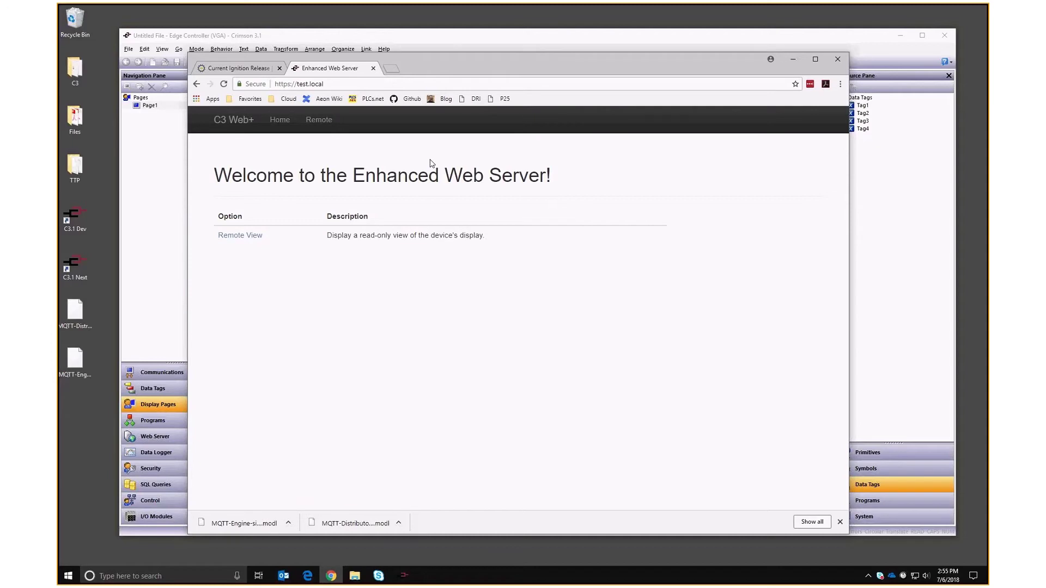
left_click(234, 235)
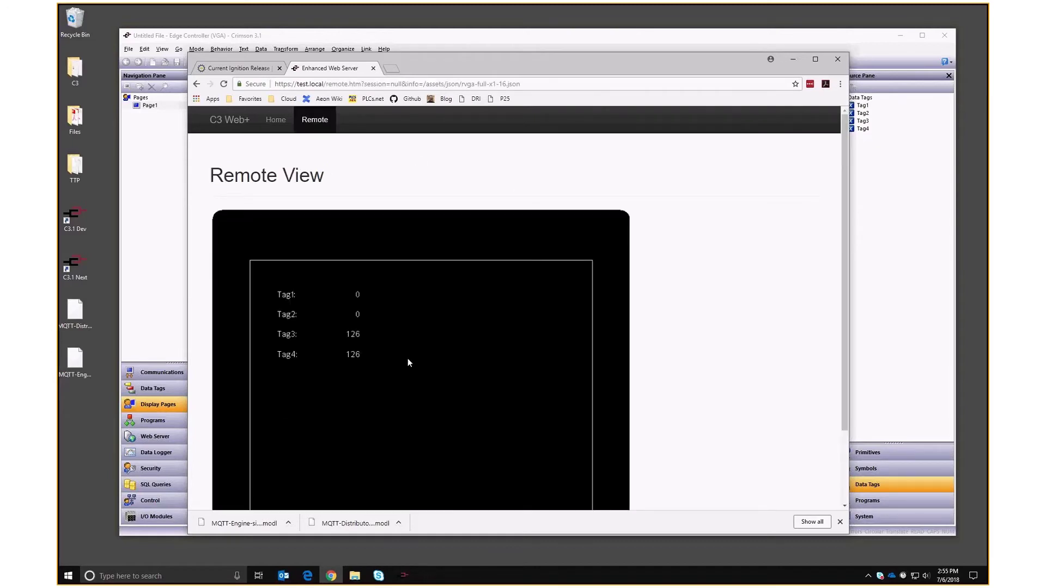
left_click(875, 293)
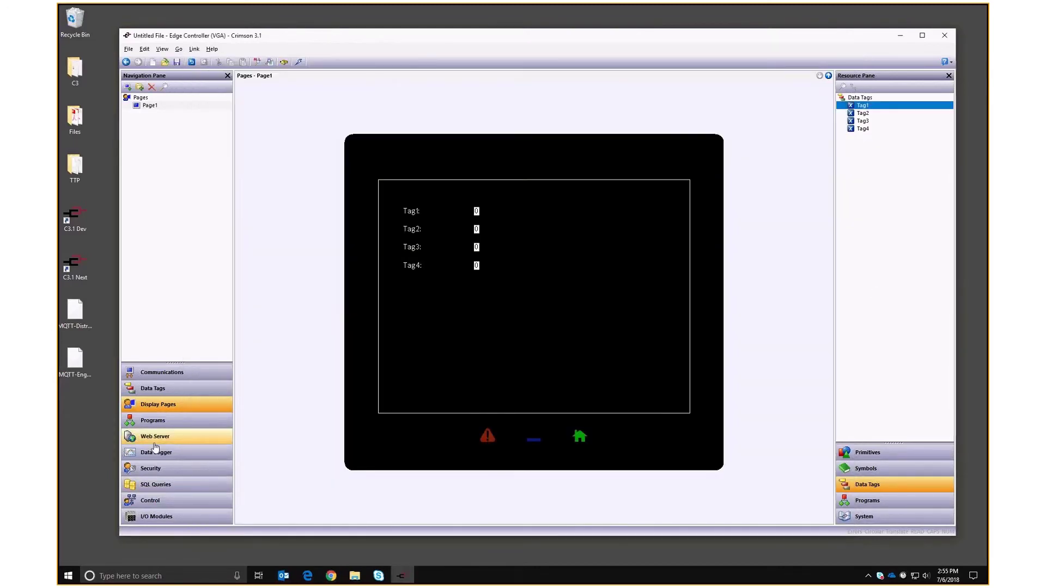
Step: Set the Web Server's Remote Control to Enabled and send the configuration to the unit
left_click(154, 442)
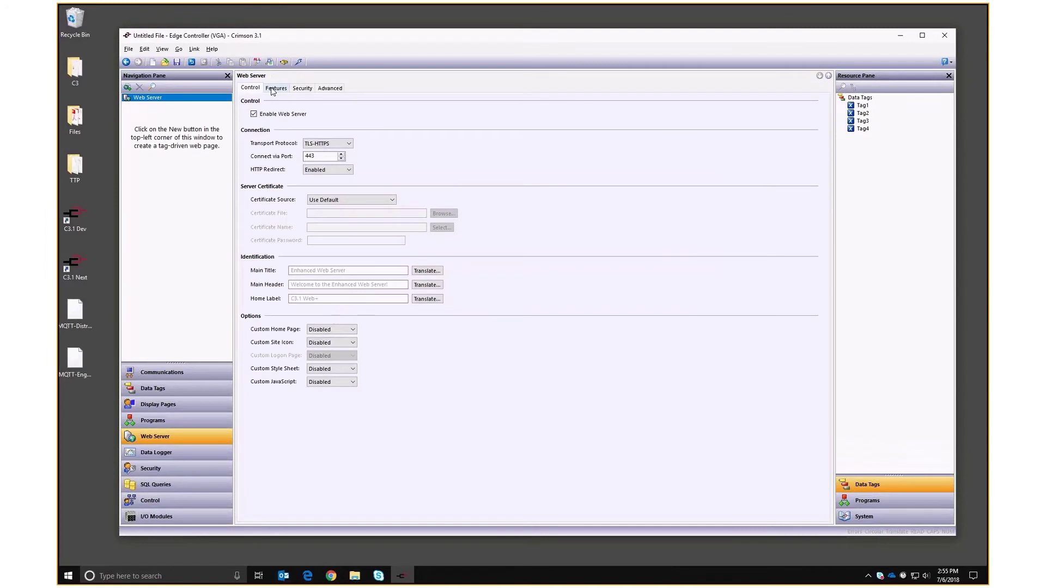
left_click(273, 90)
left_click(321, 128)
left_click(479, 164)
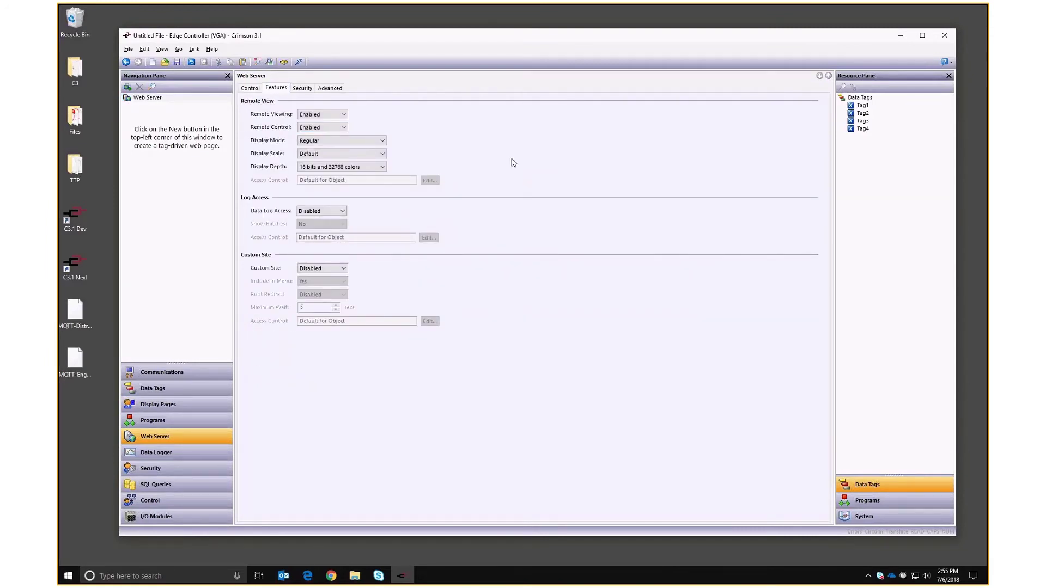
key("Return")
Step: Enter 2000 for Tag1 through the browser's Remote View keypad
left_click(334, 572)
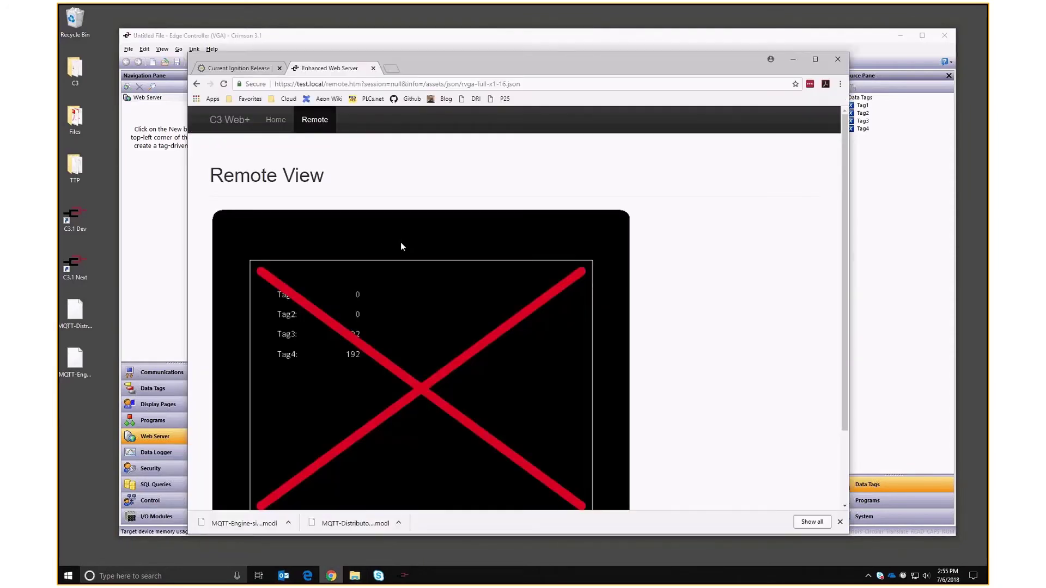
scroll(280, 137, "down", 1)
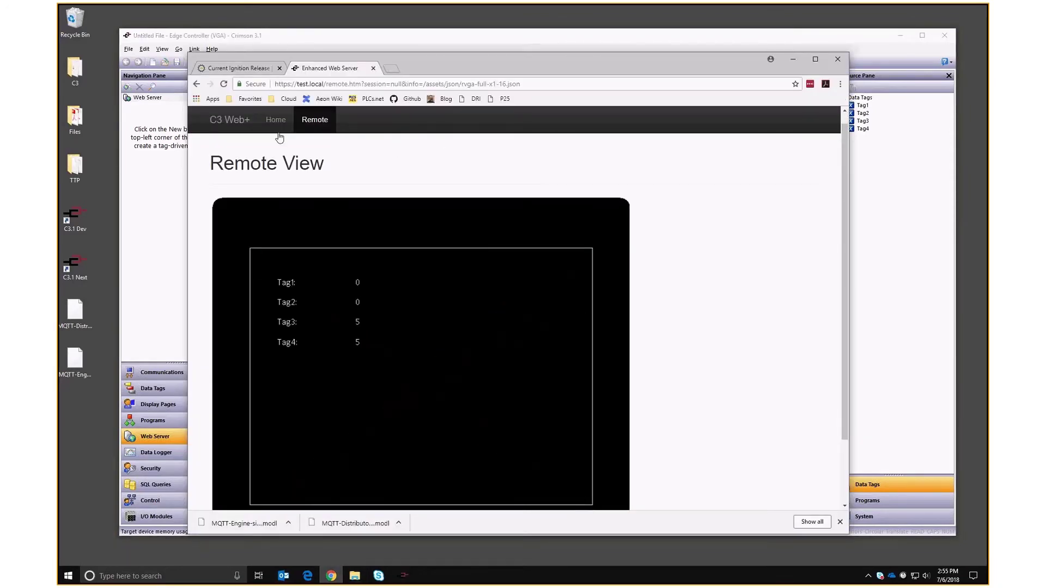
scroll(372, 218, "down", 1)
left_click(360, 221)
left_click(410, 316)
left_click(410, 337)
left_click(411, 338)
left_click(411, 337)
left_click(452, 337)
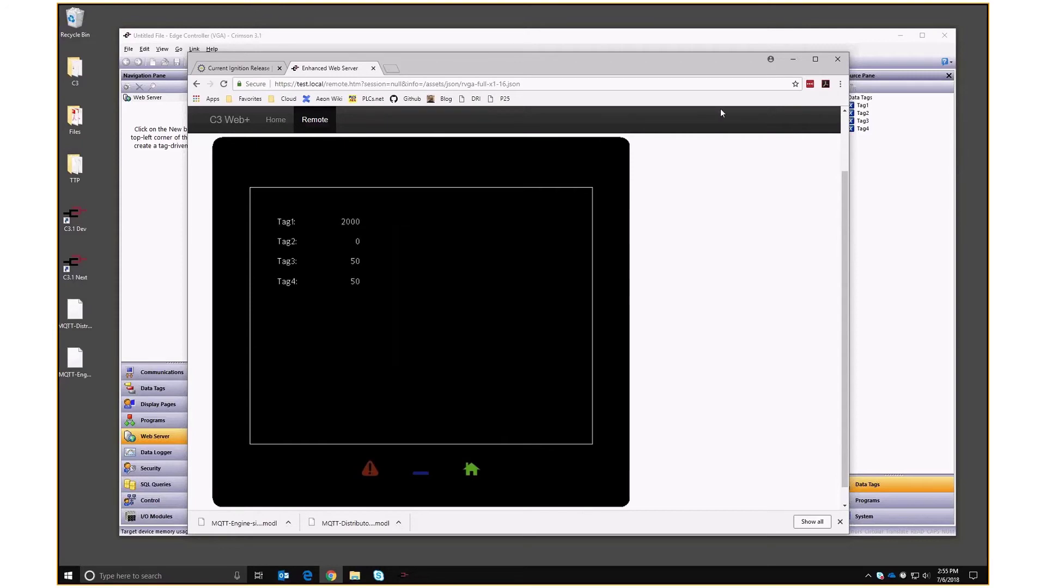
left_click(793, 59)
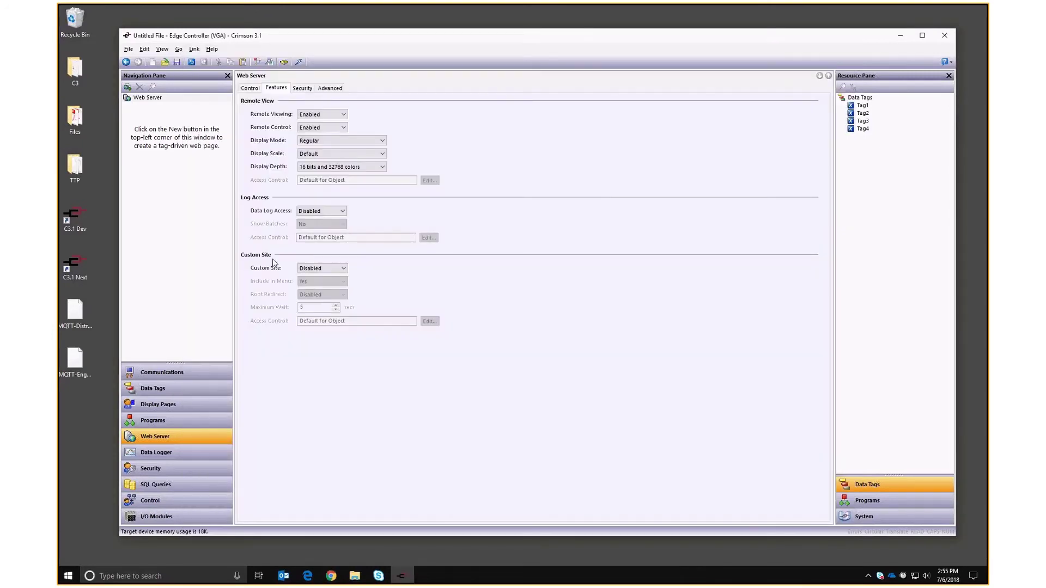
left_click(162, 372)
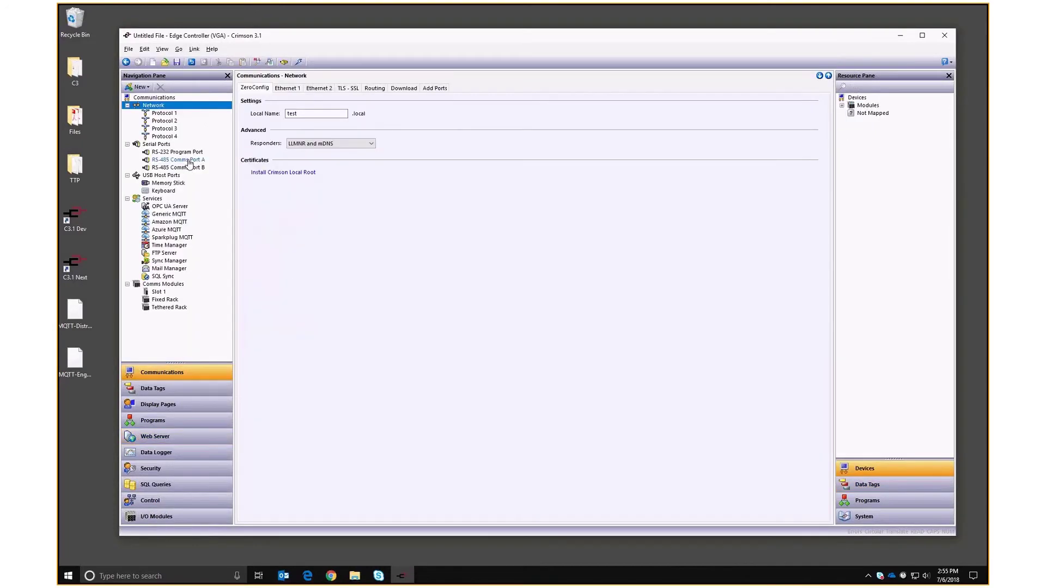
Step: Set the Sparkplug MQTT Enable Agent to Yes and look up the PC's IP with ipconfig
left_click(162, 238)
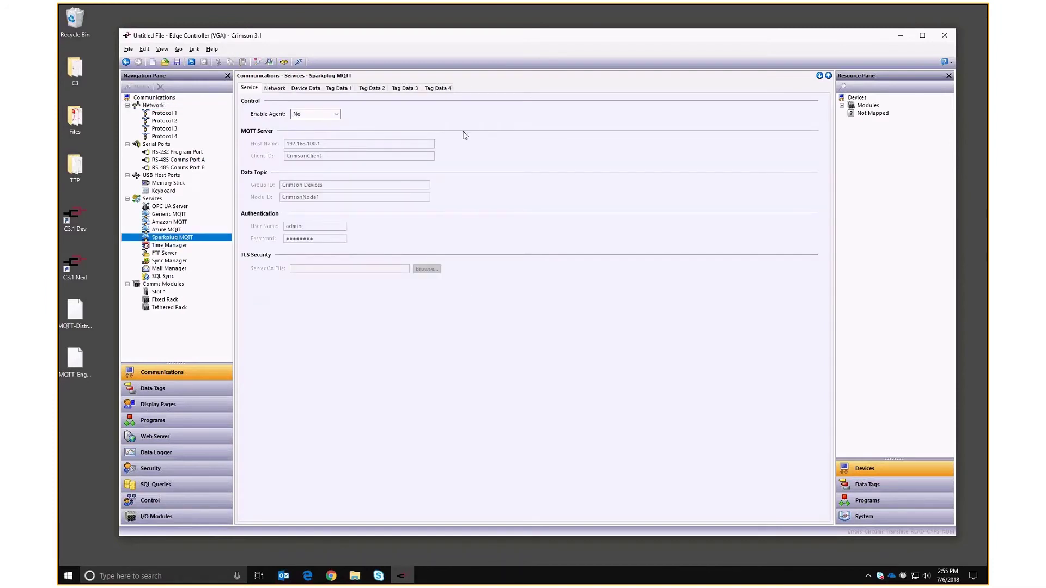
left_click(316, 114)
left_click(314, 130)
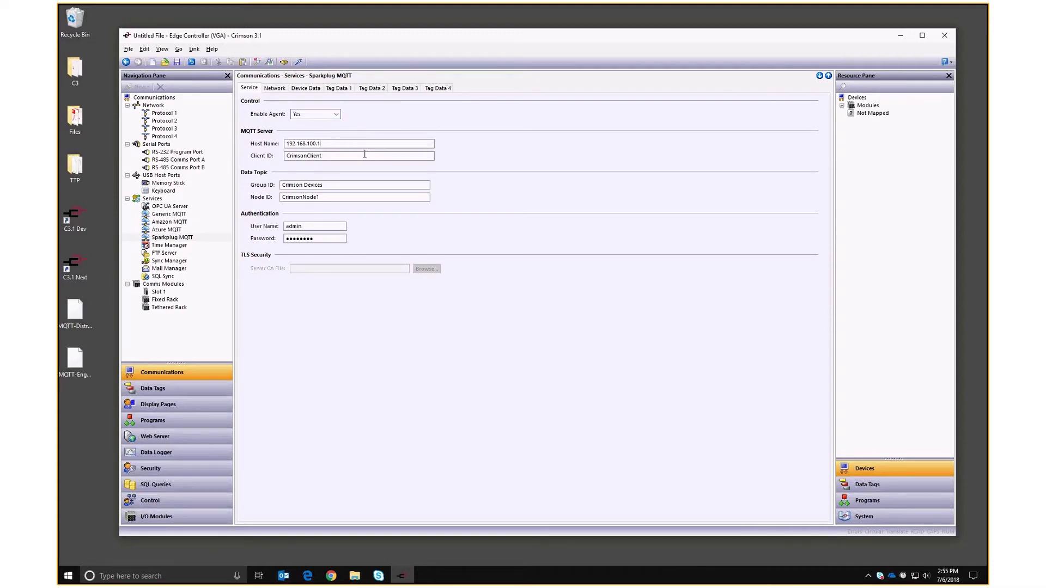
key("super")
type("cmd")
key("Return")
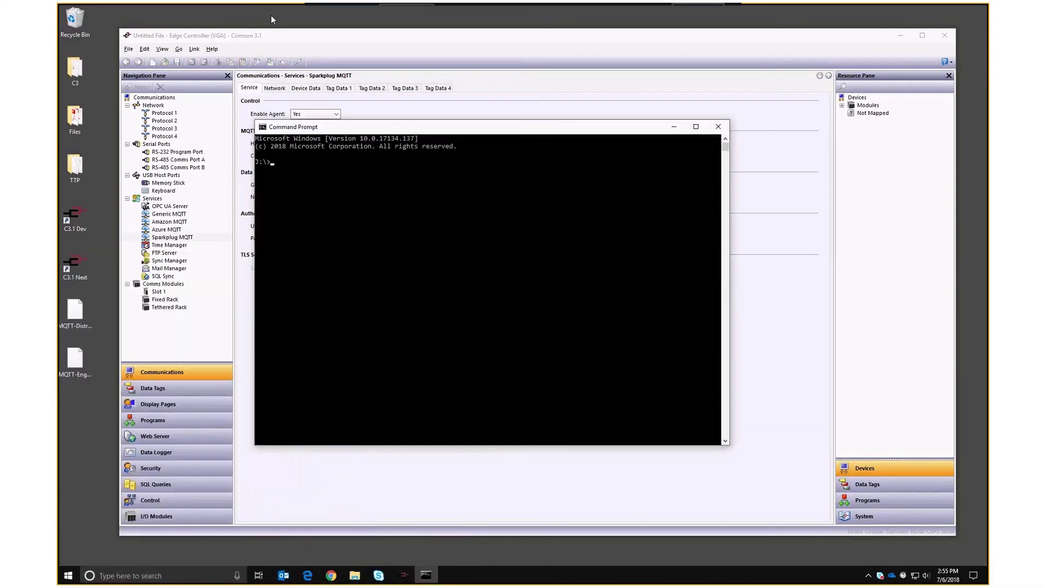
type("ipconf")
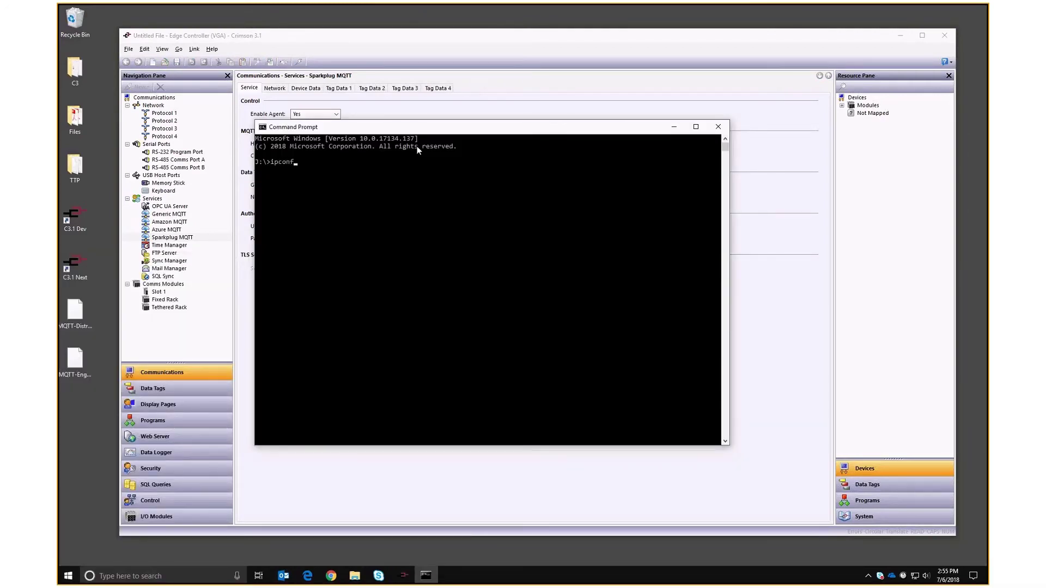
type("ig")
key("Return")
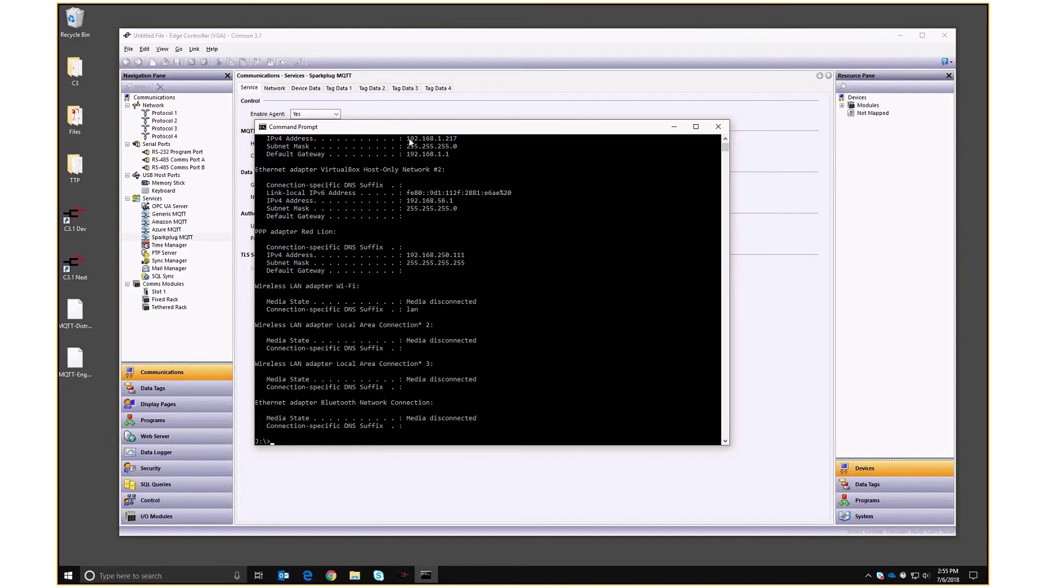
Step: Enter 192.168.1.217 as the Sparkplug host name and send the database to the unit
key("alt+Tab")
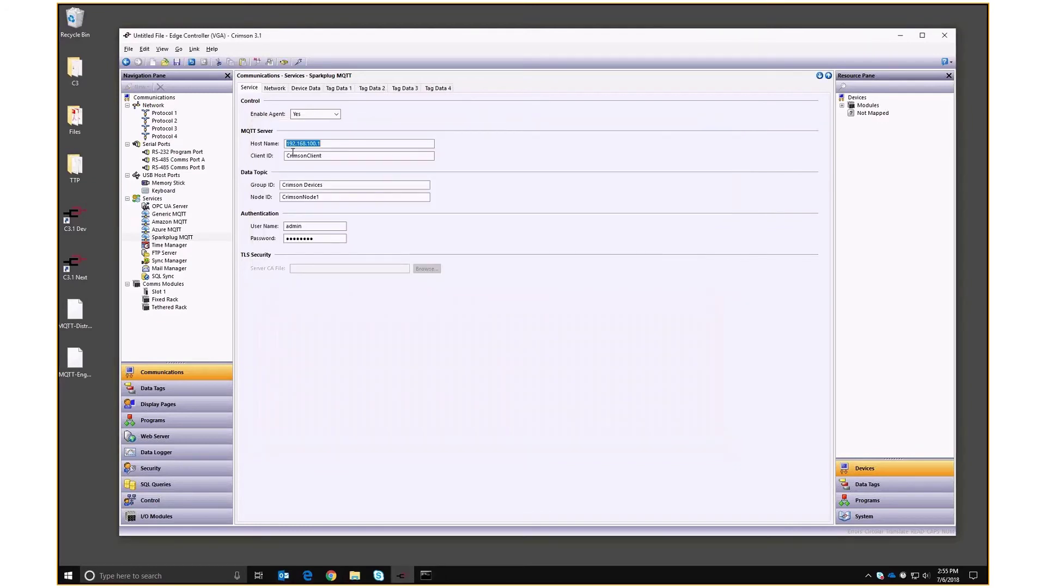
type("192.168.1.217")
key("Return")
key("F9")
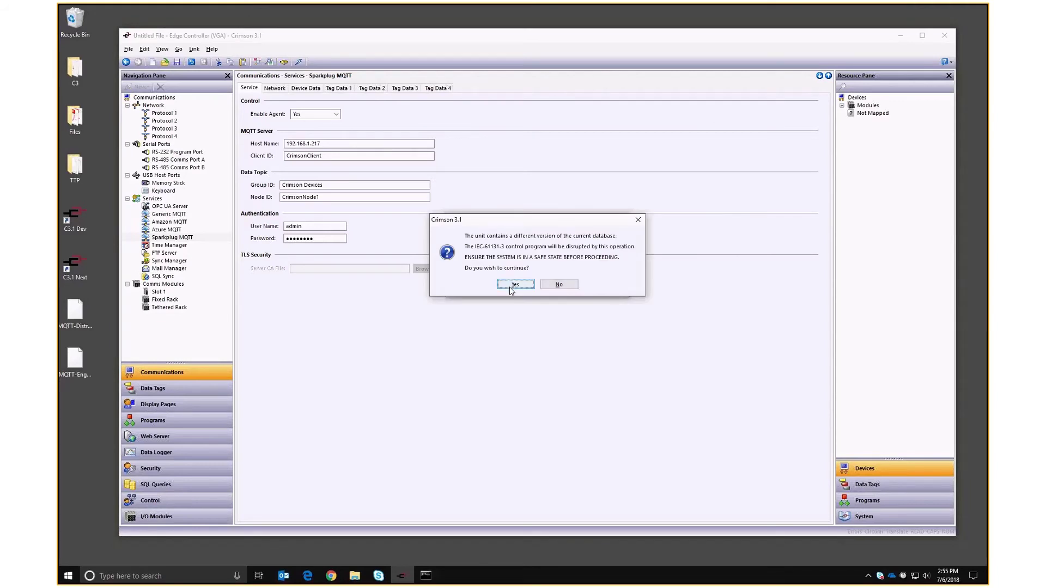
Step: Confirm the download, then add Tag1–Tag4 to the contents of Sparkplug Tag Data 1
left_click(512, 290)
left_click(273, 91)
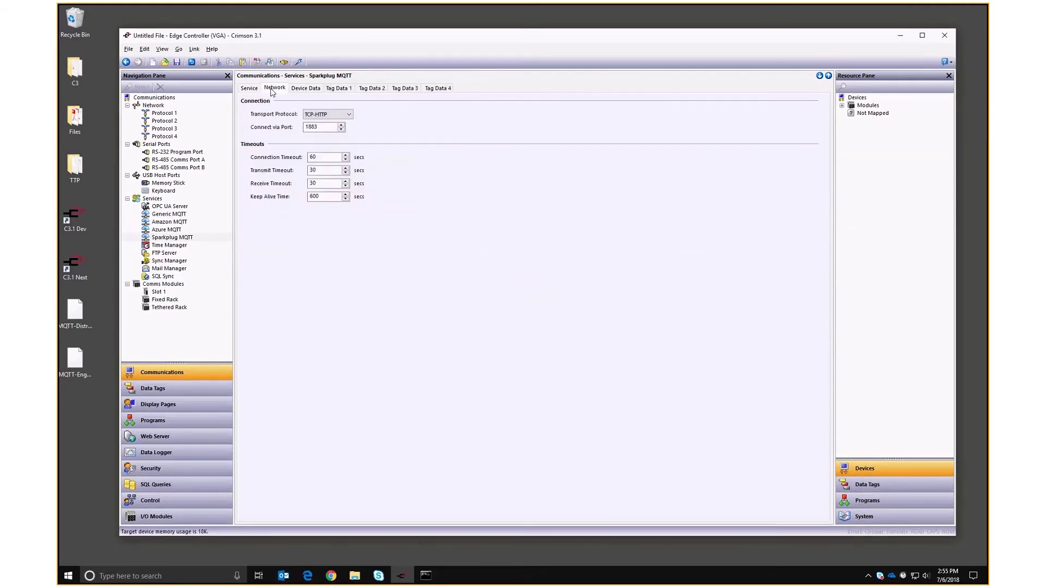
left_click(306, 88)
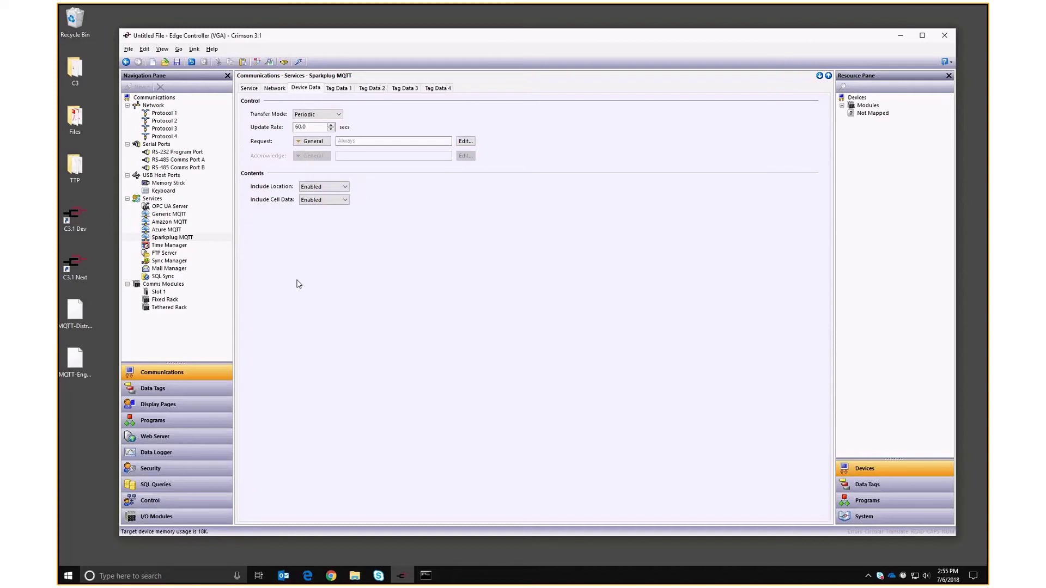
left_click(336, 89)
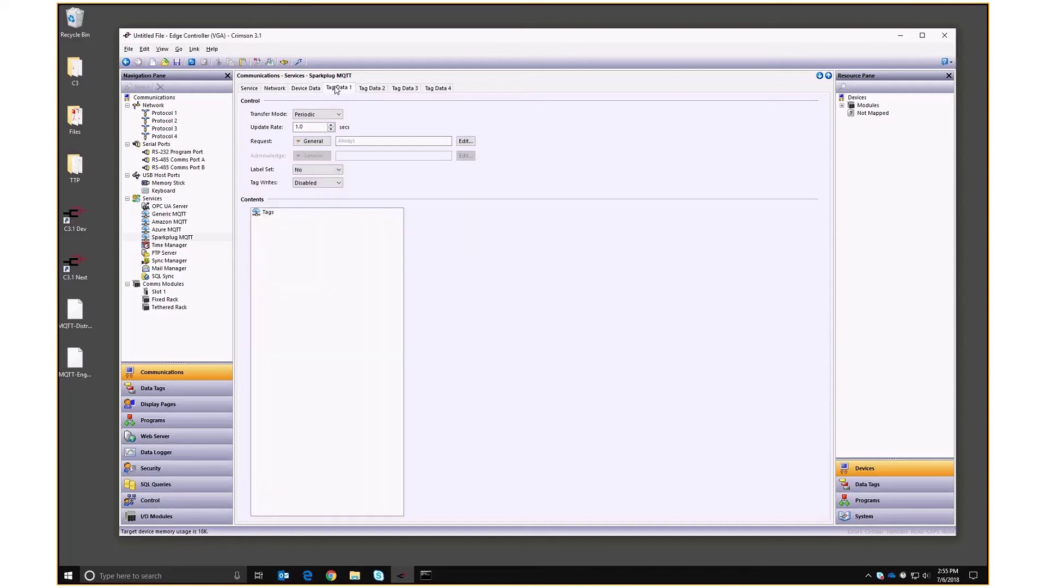
left_click(845, 482)
left_click(858, 128, "shift")
left_click_drag(859, 129, 311, 335)
Step: Enable tag writes for Tag Data 1 and send the updated database to the unit
left_click(334, 184)
left_click(308, 198)
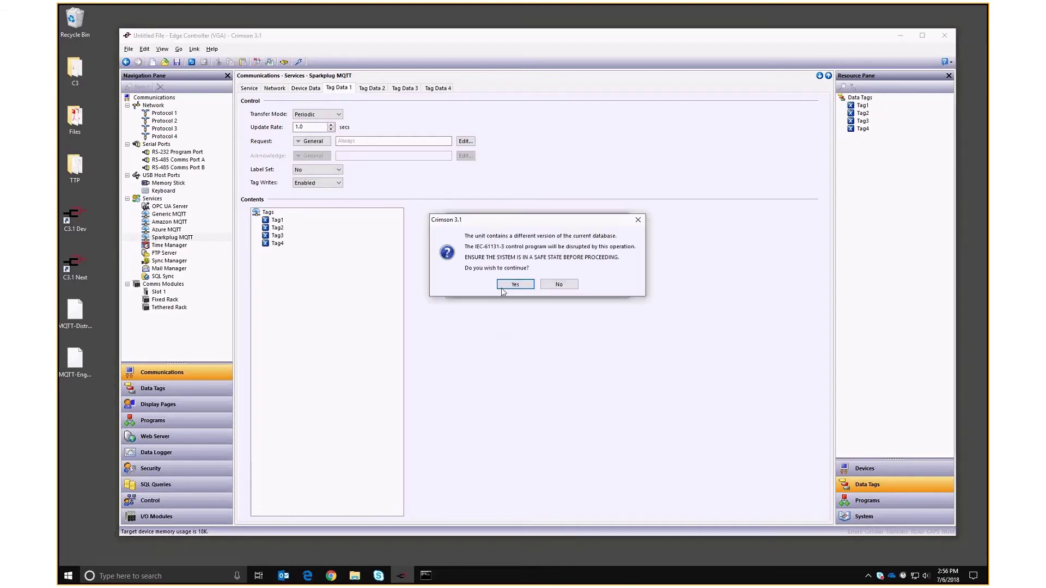
left_click(502, 291)
left_click(898, 34)
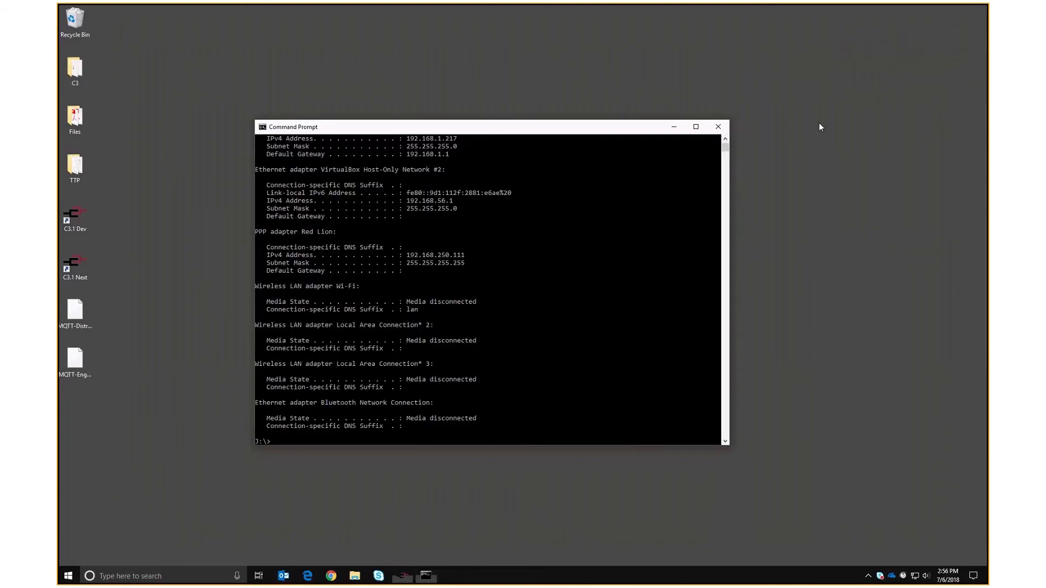
Step: Launch the designer from the gateway, sign in with the admin account, and name the new project Test
left_click(673, 130)
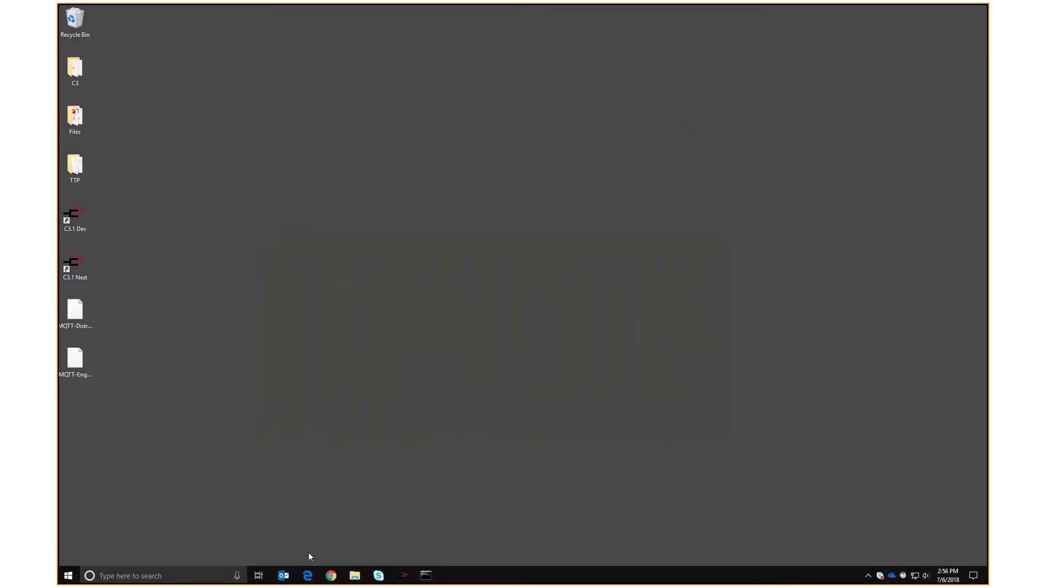
left_click(308, 576)
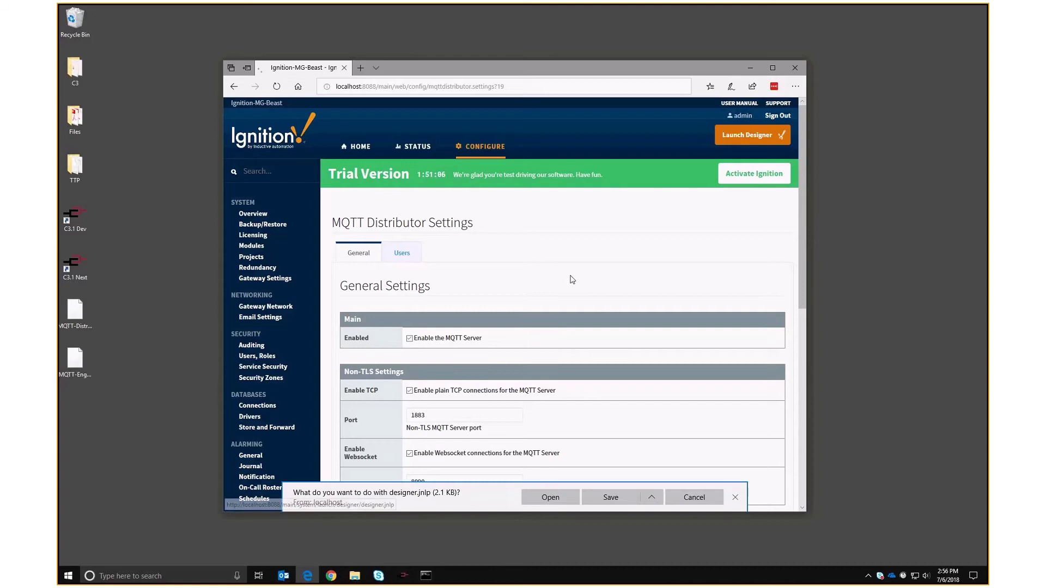
left_click(551, 497)
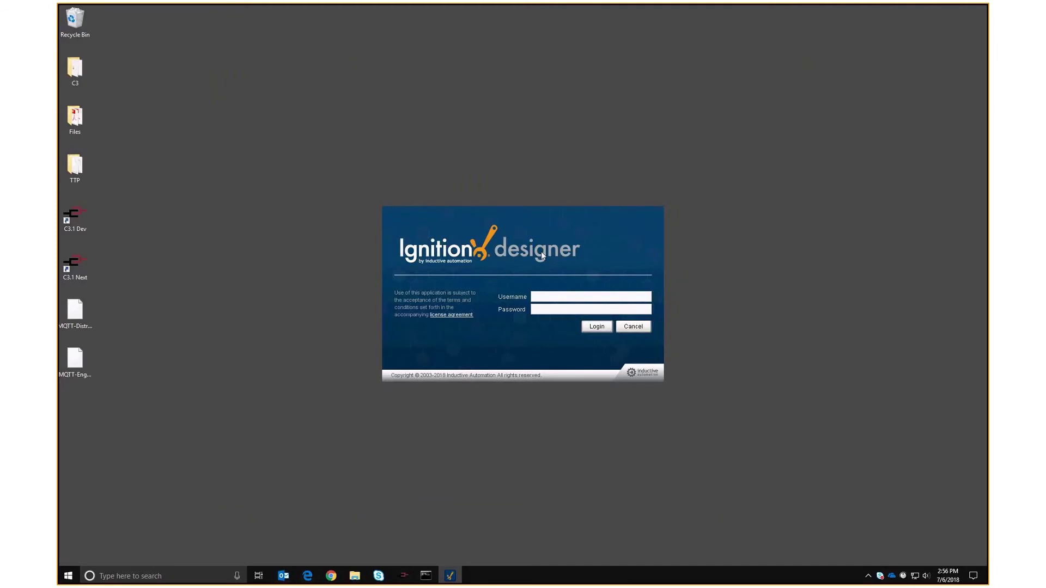
type("admin")
key("Tab")
type("********")
key("Return")
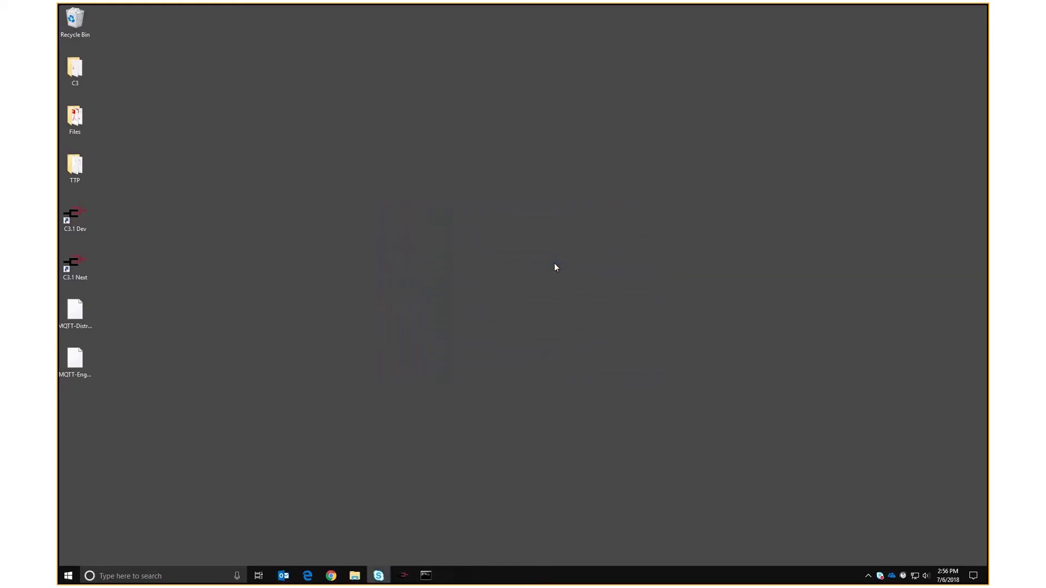
left_click(575, 249)
type("Test")
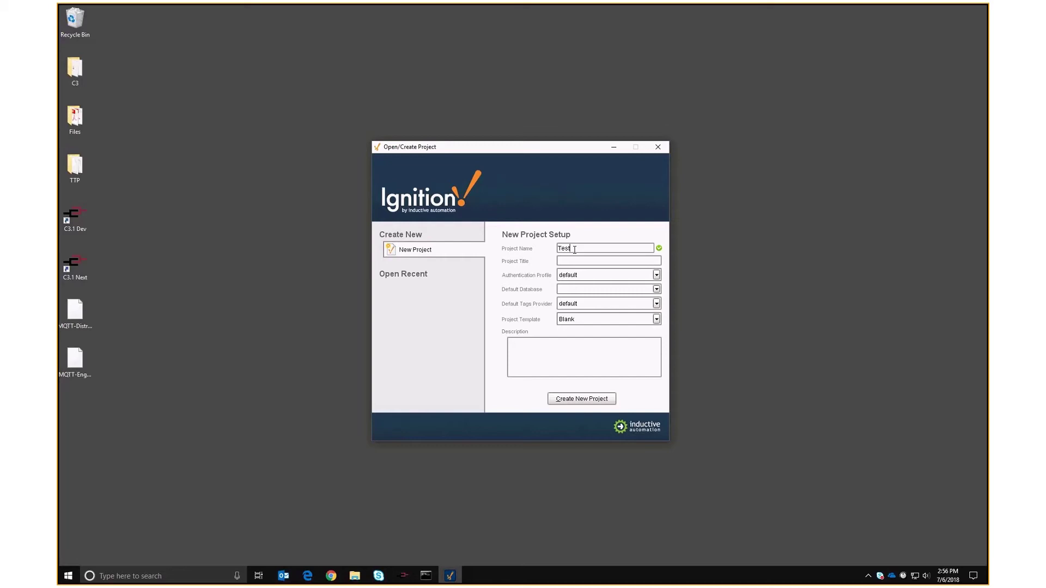
Step: Create project Test and expand MQTT Engine > Edge Nodes > Crimson Devices > CrimsonNode1 > Tags
left_click(581, 399)
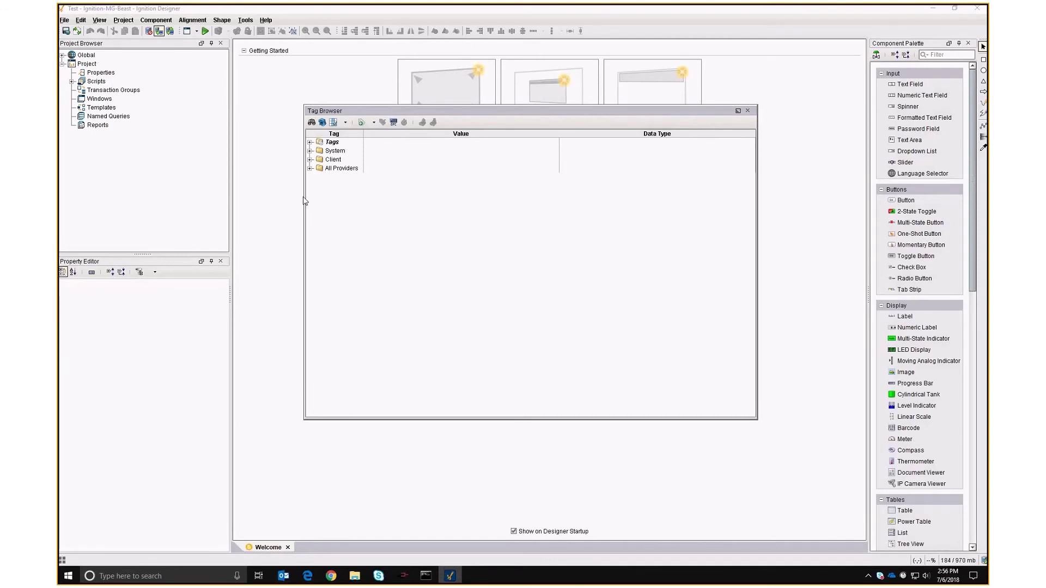
left_click(310, 167)
left_click(320, 186)
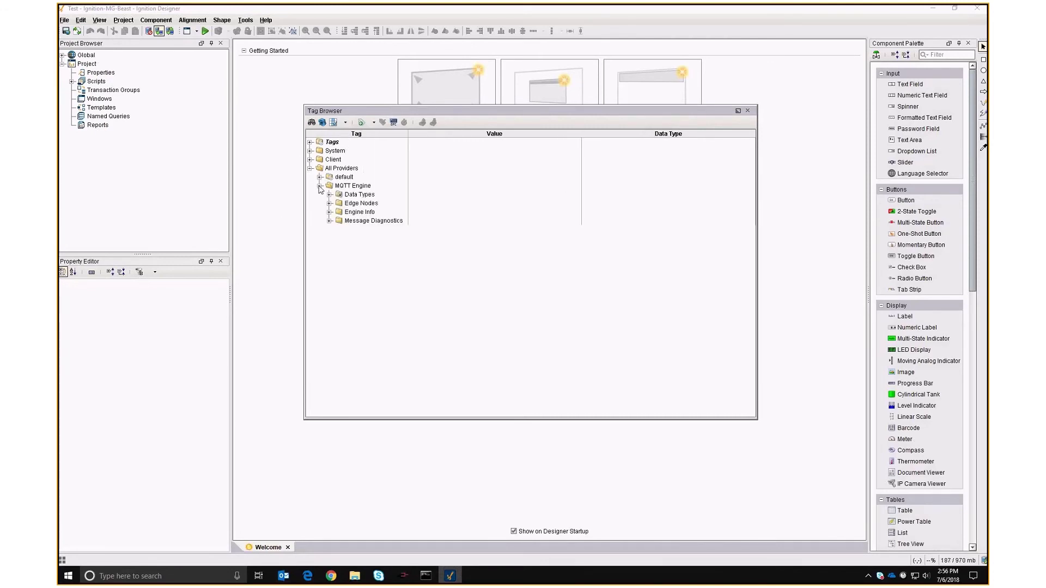
left_click(357, 206)
right_click(358, 206)
key("Escape")
left_click(329, 204)
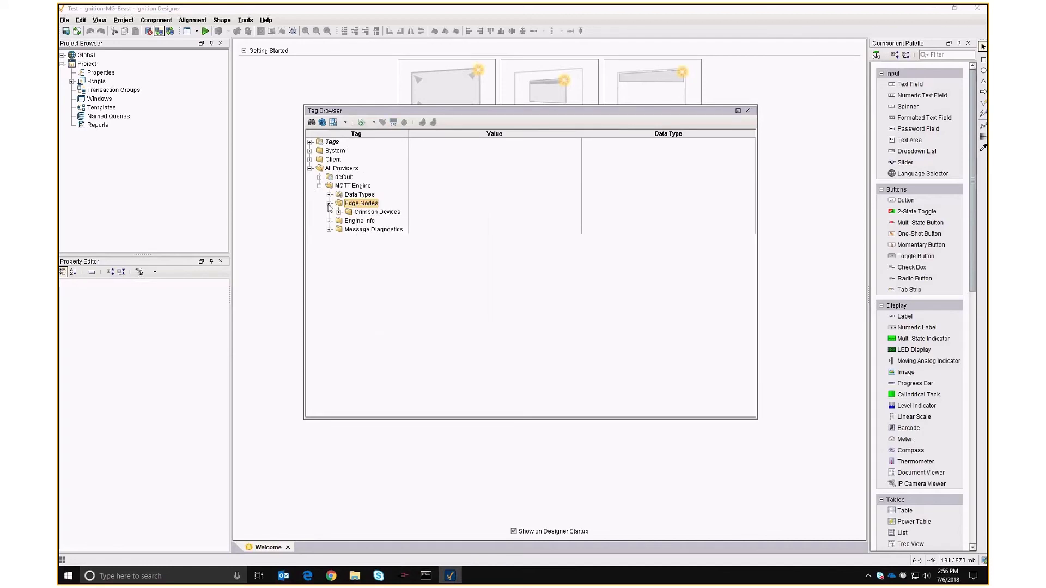
left_click(339, 212)
left_click(349, 221)
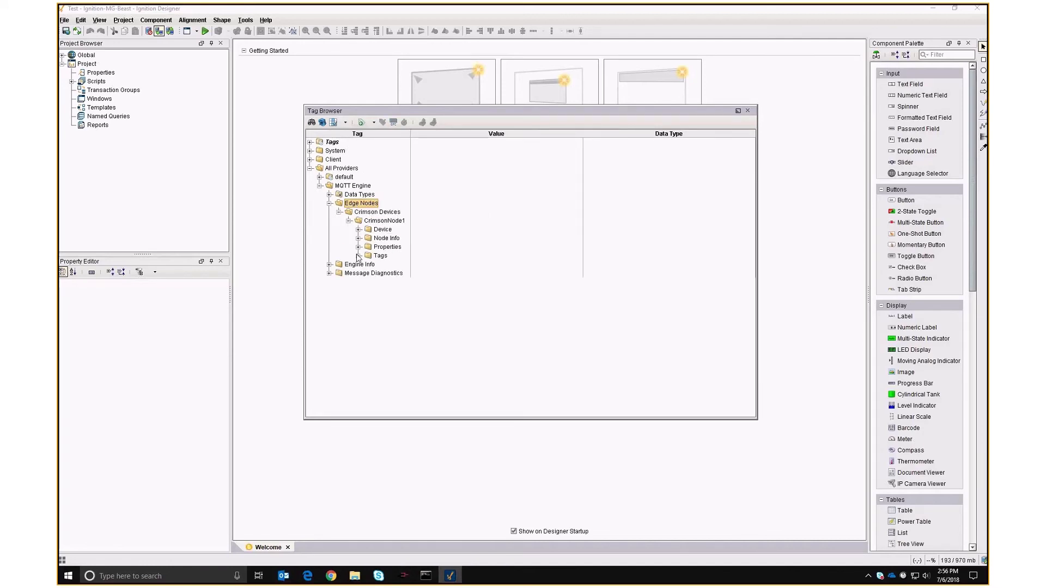
left_click(358, 256)
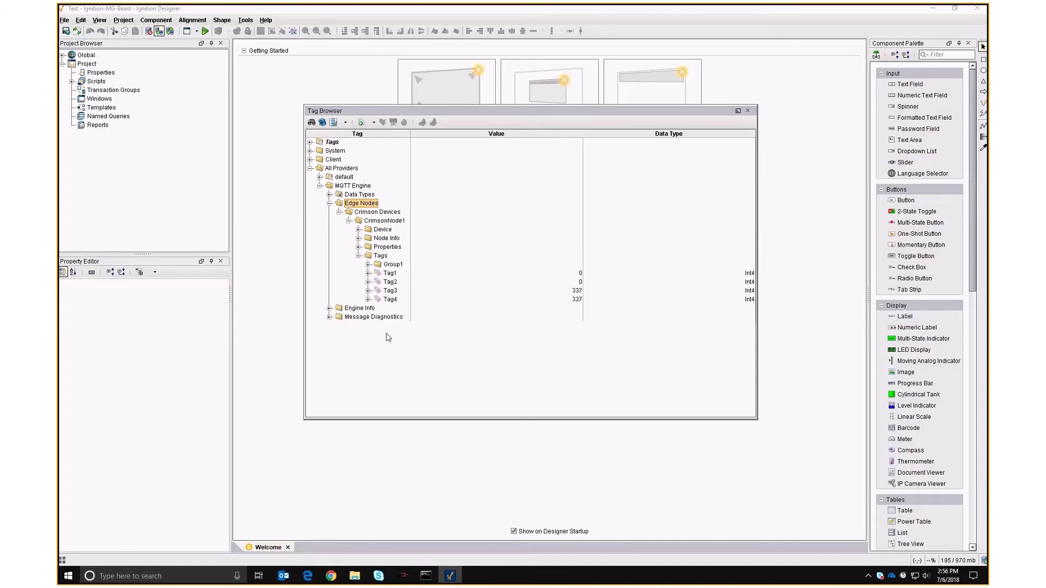
Step: Delete the Group1 folder from CrimsonNode1's Tags, leaving Tag1–Tag4 listed
left_click(390, 291)
left_click(387, 265)
key("Delete")
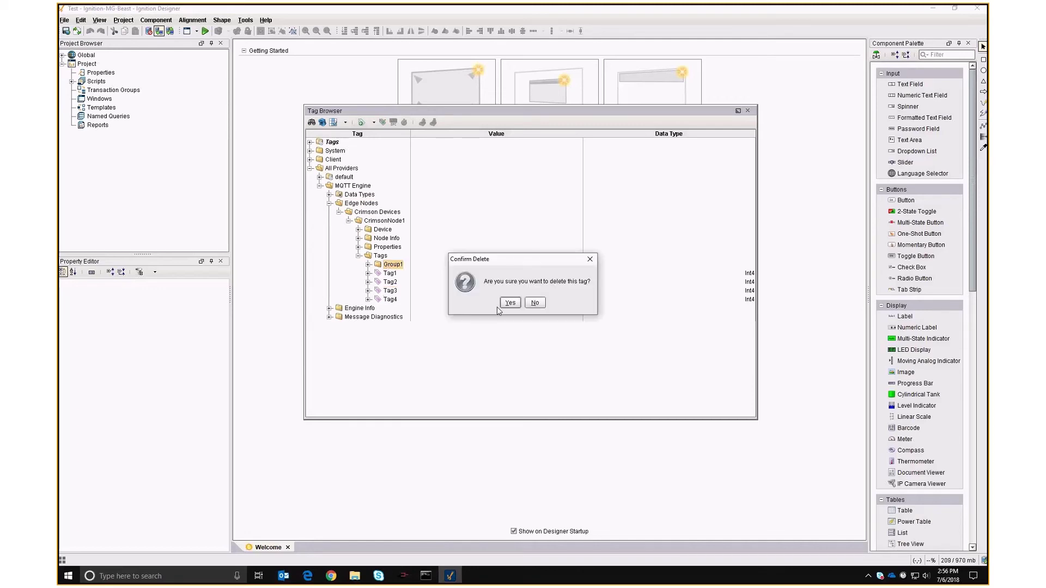
key("Escape")
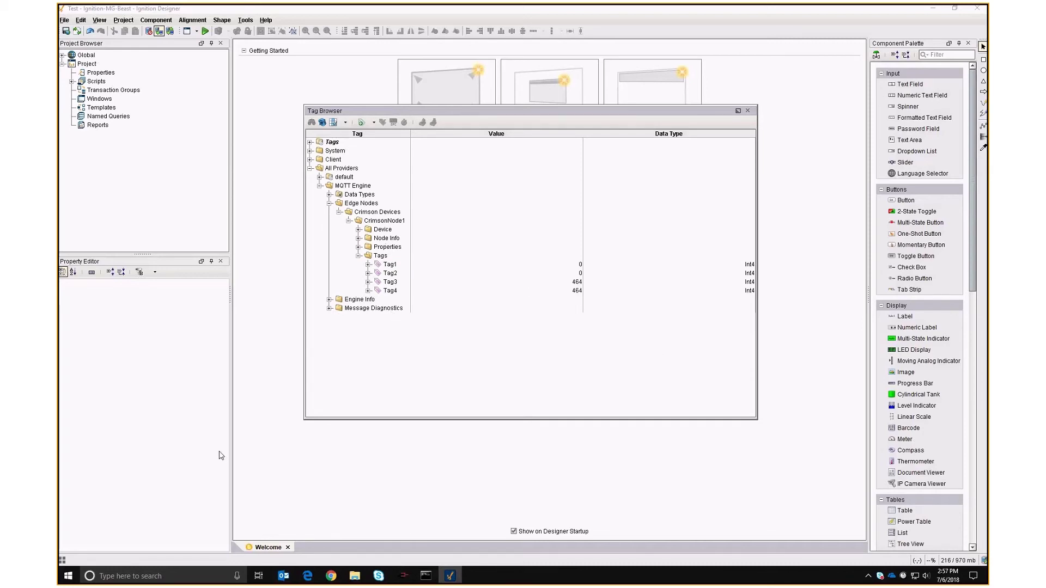
left_click(331, 576)
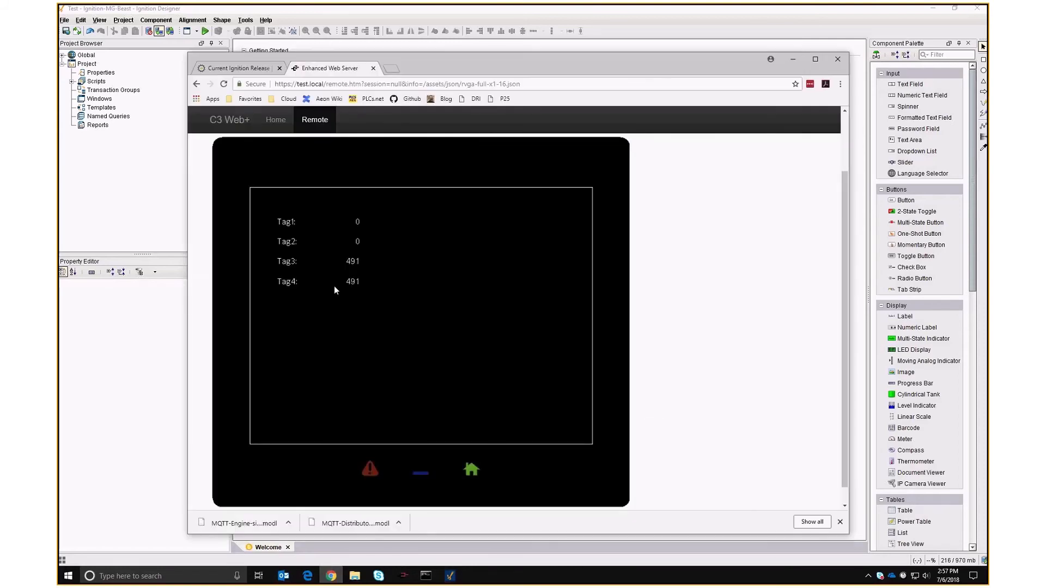
Step: Enter 5000 as Tag4's value on the C3 Web+ keypad
left_click(352, 281)
left_click(411, 294)
left_click(410, 337)
double_click(410, 337)
left_click(442, 341)
Step: Write 1234 once to Tag2 from Ignition's Tag Browser and check it on the controller's page
key("alt+Tab")
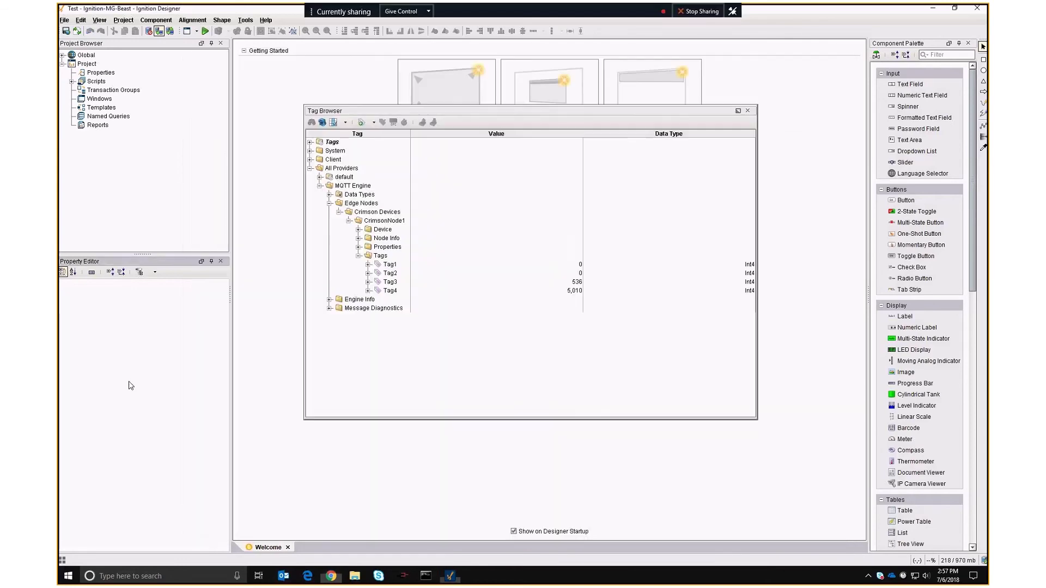
left_click(576, 278)
left_click(576, 277)
type("12")
key("Return")
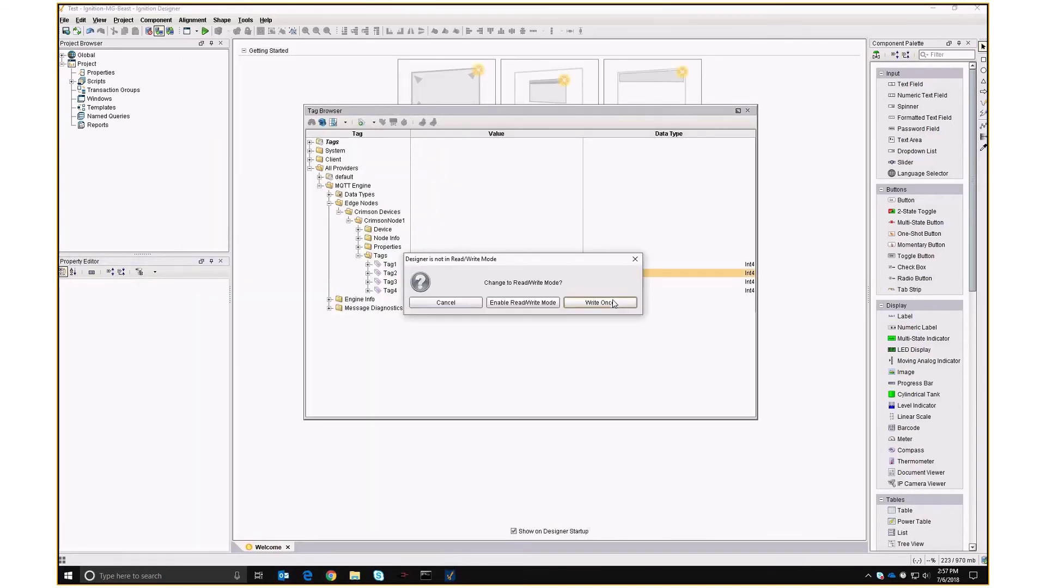
left_click(523, 304)
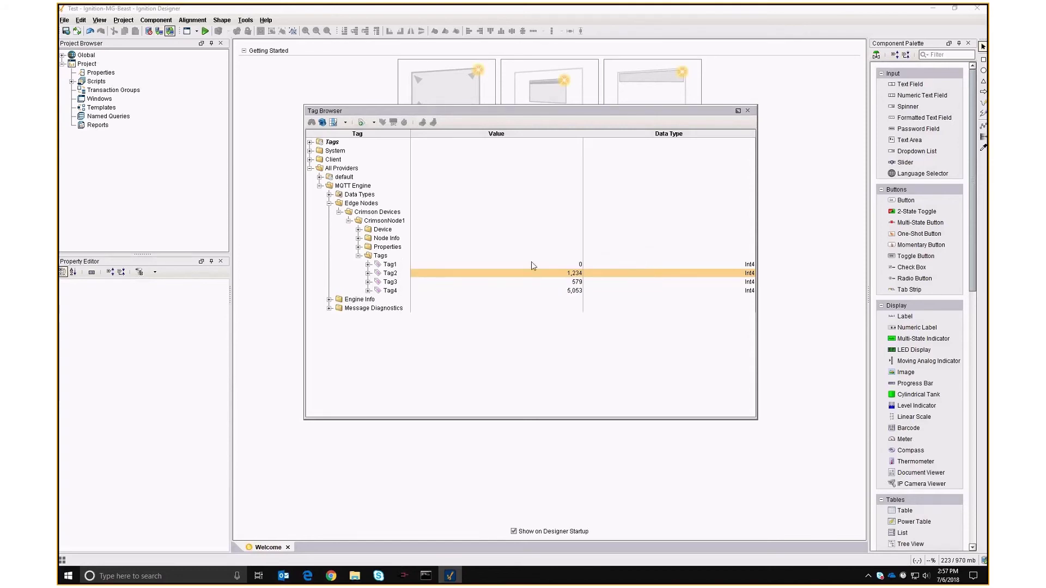
key("alt+Tab")
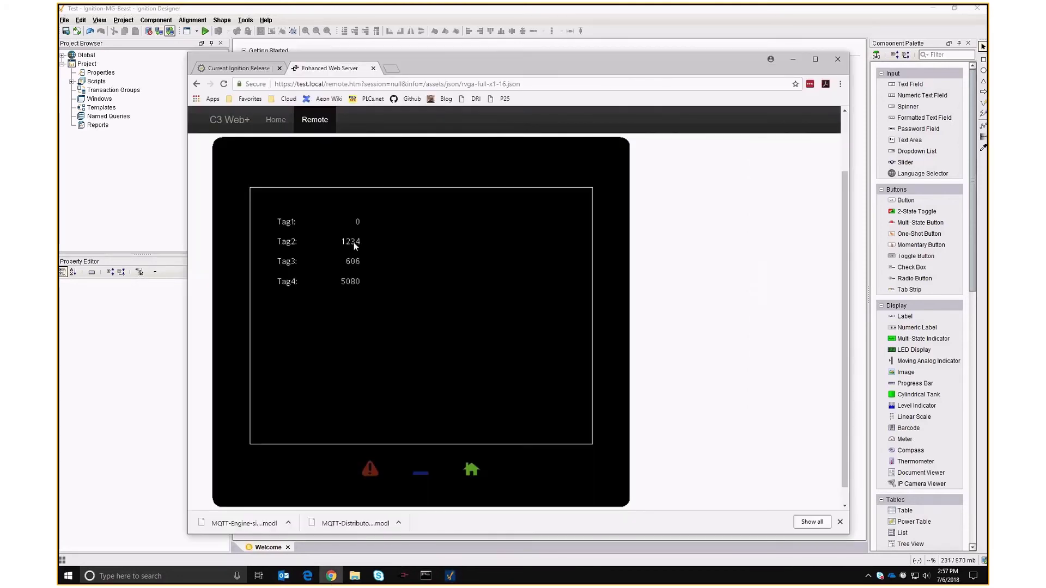
left_click(793, 59)
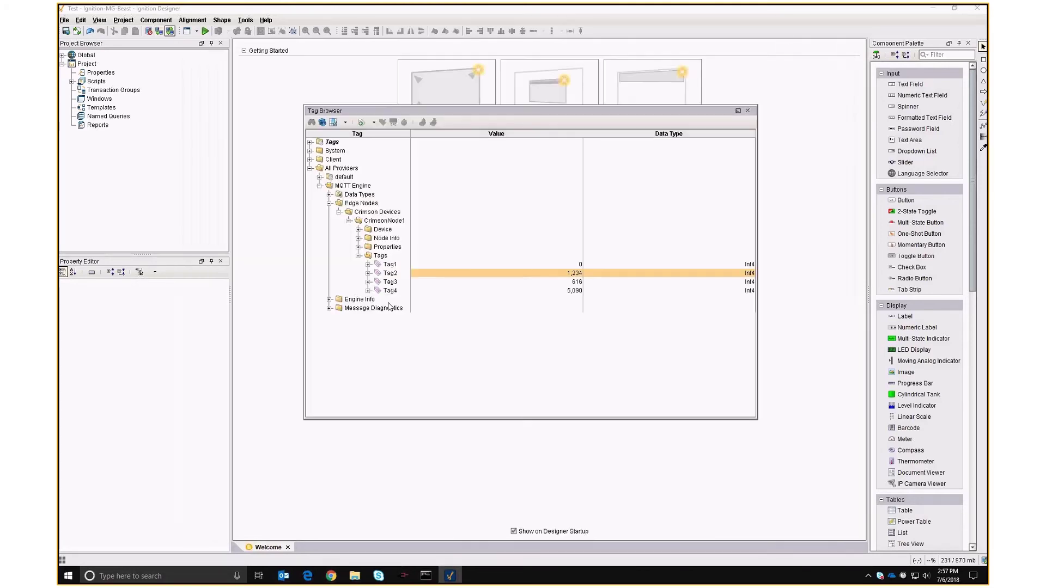
Step: Create a Group1 folder under Data Tags in Crimson 3.1 and move Tag1–Tag4 into it
left_click(403, 576)
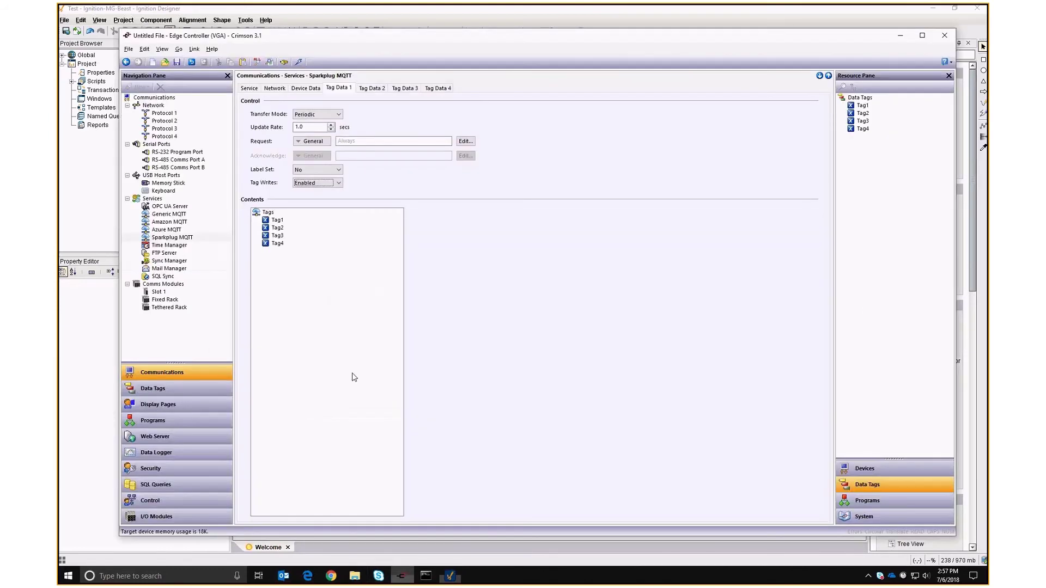
left_click(152, 389)
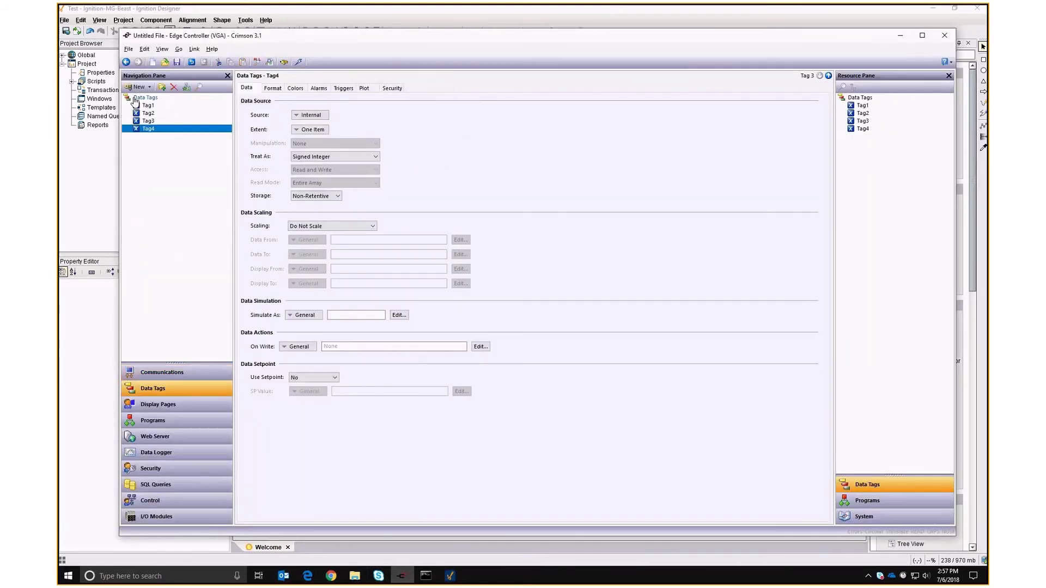
left_click(165, 89)
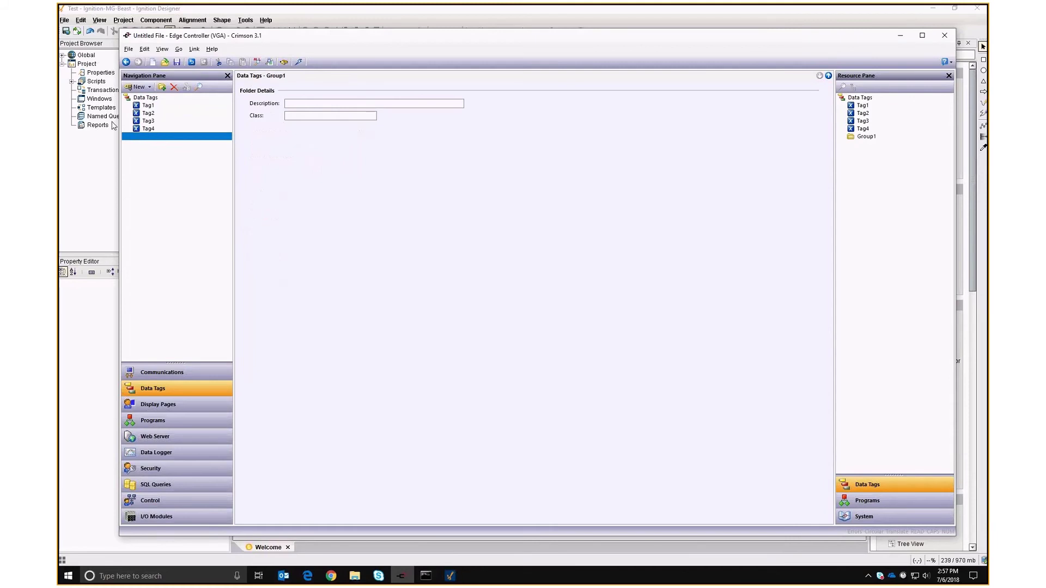
left_click_drag(147, 105, 152, 129)
mouse_move(149, 105)
left_mouse_down()
mouse_move(175, 156)
mouse_move(152, 121)
left_mouse_up()
left_click_drag(149, 106, 151, 114)
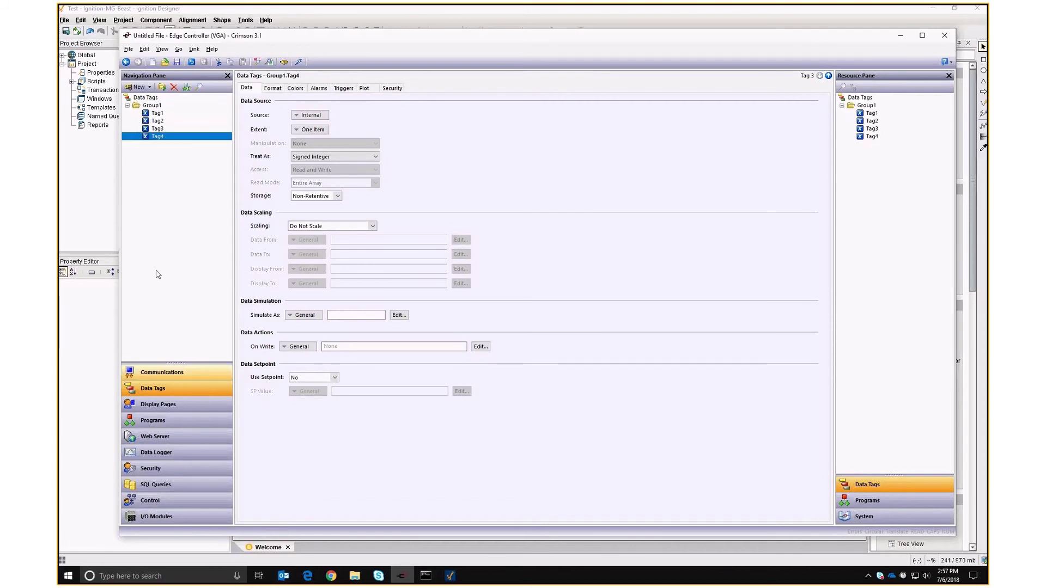
Step: Send the updated Crimson project to the controller, confirming with Yes
left_click(299, 62)
key("Return")
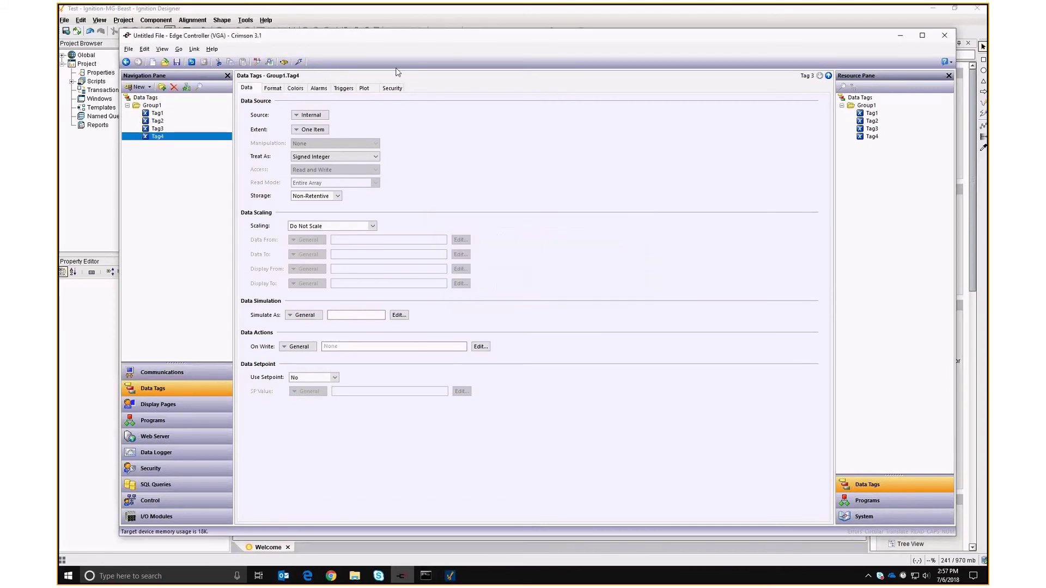
left_click(373, 24)
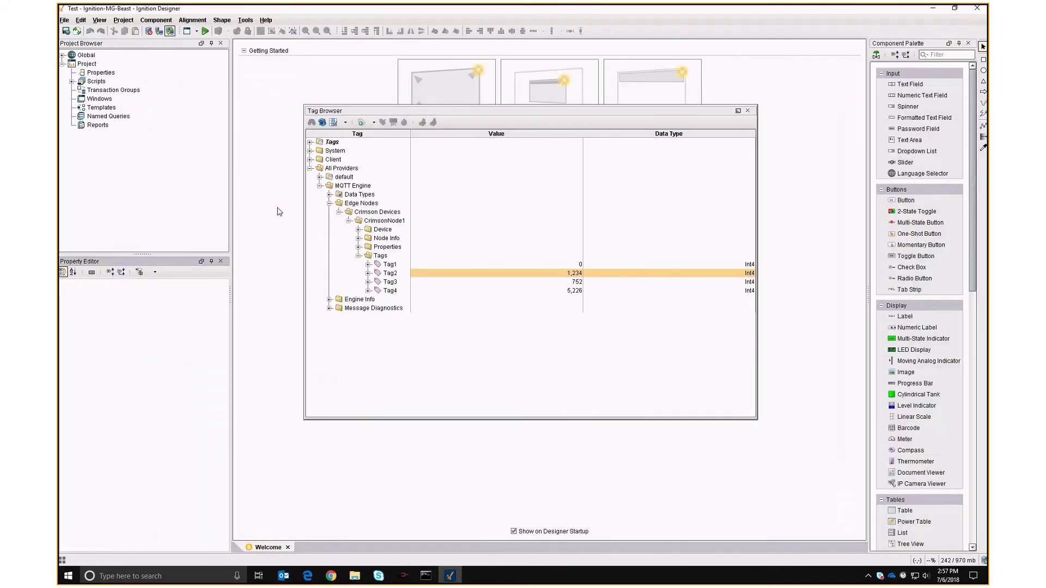
Step: Delete CrimsonNode1 and refresh Crimson Devices in the Tag Browser
left_click(373, 221)
right_click(372, 221)
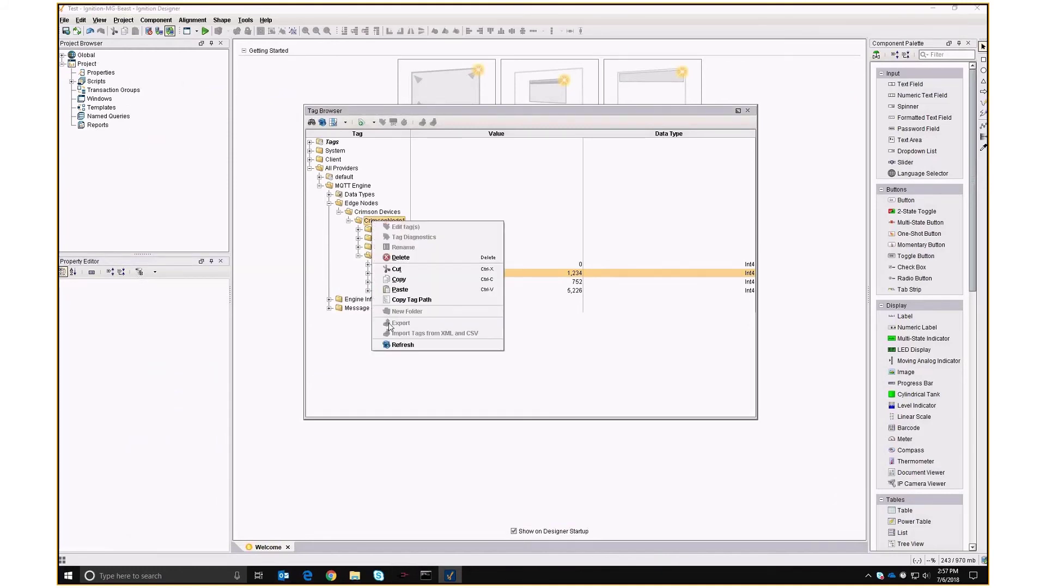
left_click(400, 258)
left_click(515, 303)
right_click(369, 213)
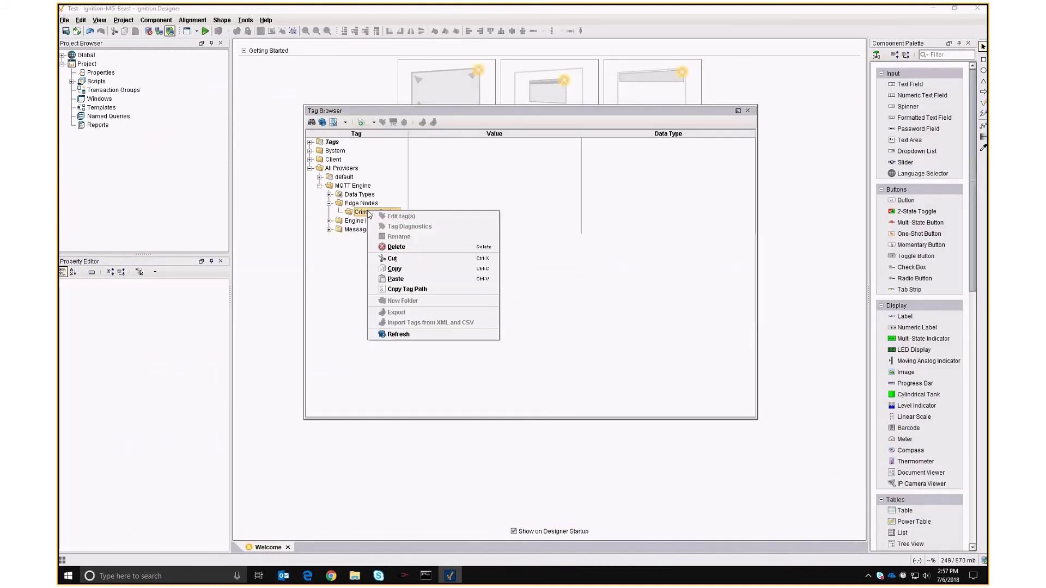
left_click(398, 334)
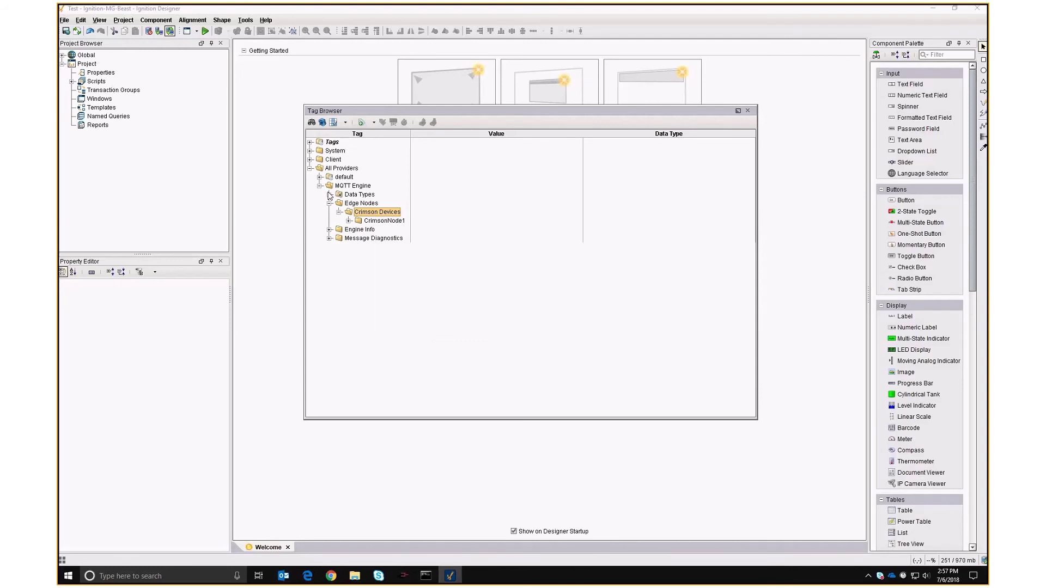
Step: Expand CrimsonNode1 > Tags > Group1 to see Tag1–Tag4, then return to Crimson 3.1
left_click(348, 220)
left_click(359, 256)
left_click(373, 264)
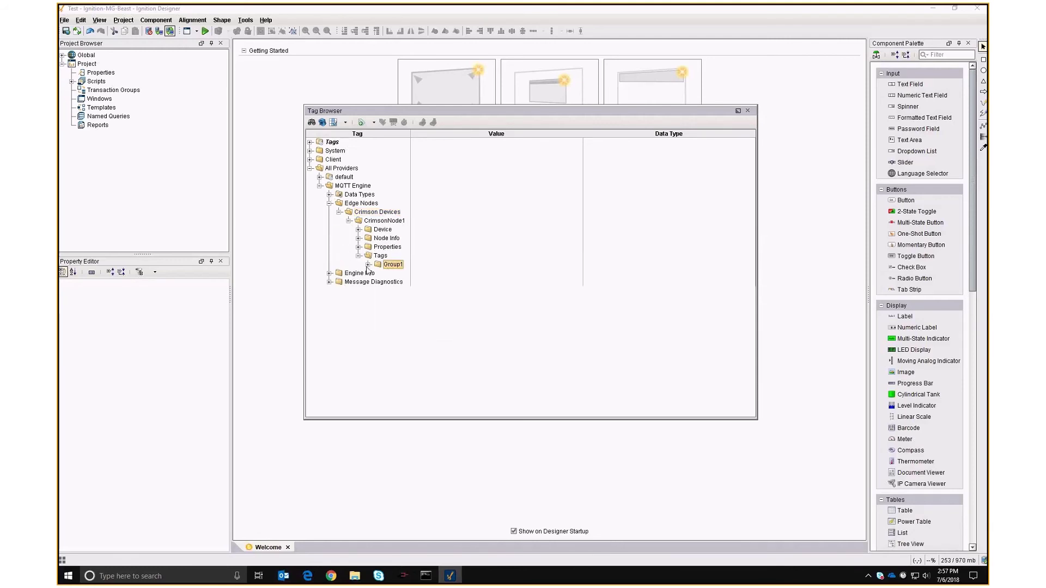
left_click(368, 265)
key("Down")
key("Down")
key("Down")
key("Down")
key("Up")
key("Up")
key("Up")
key("Up")
key("Down")
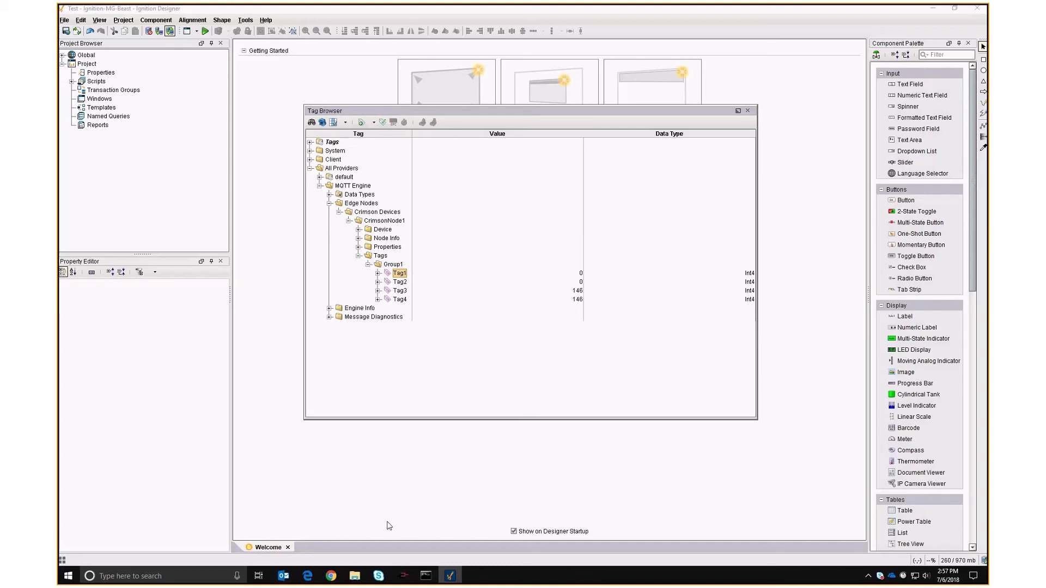
left_click(404, 576)
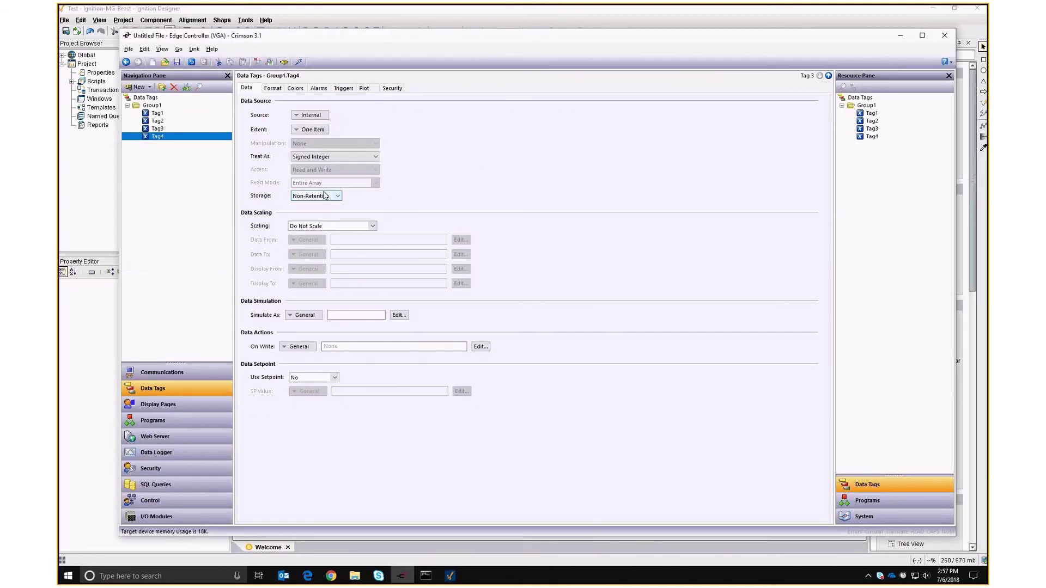
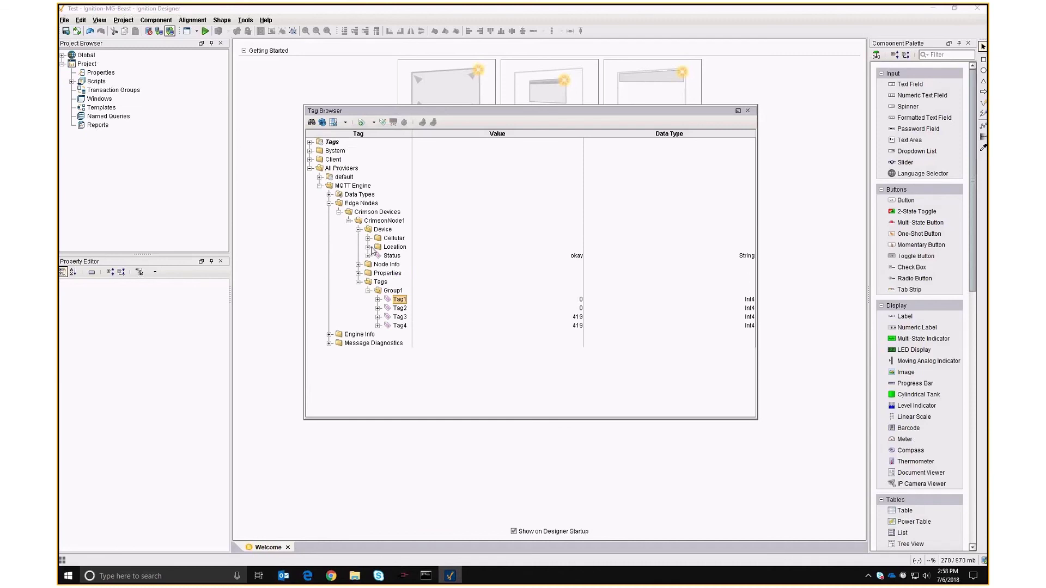
Step: Expand the device's Cellular and Location folders to show their Valid tags, both reading false
left_click(390, 256)
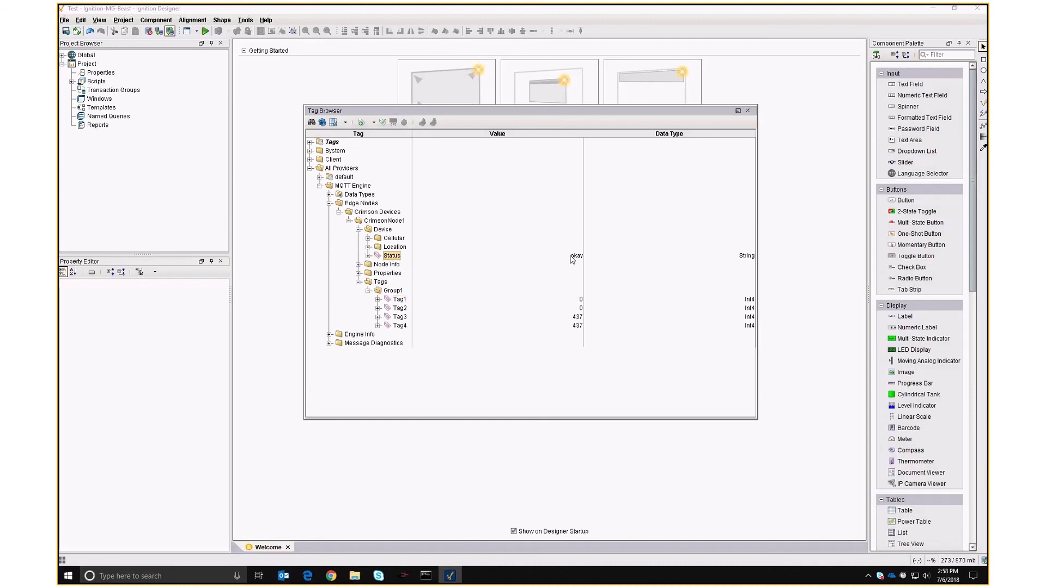
left_click(368, 238)
left_click(368, 255)
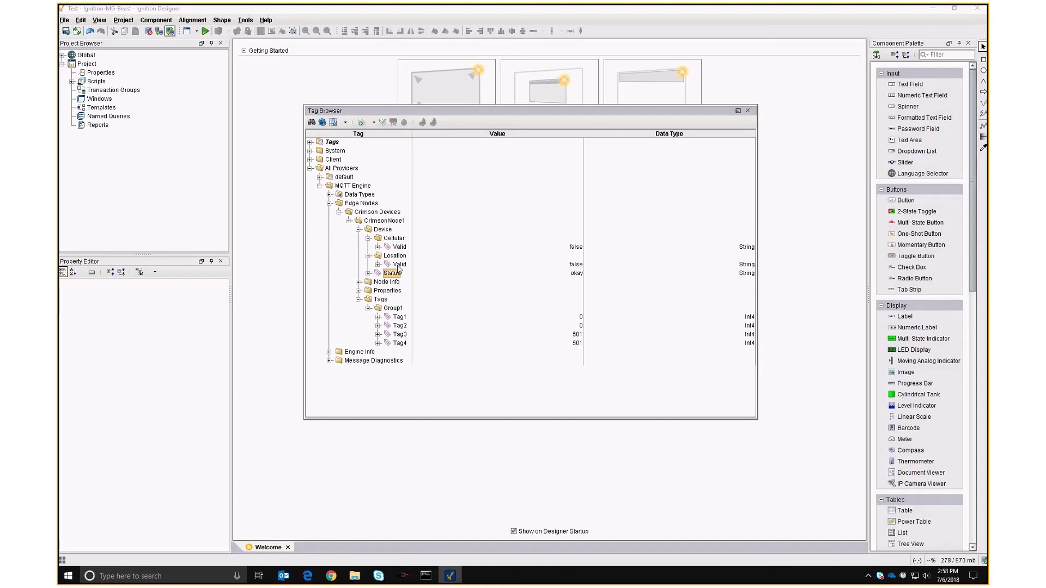
left_click(403, 576)
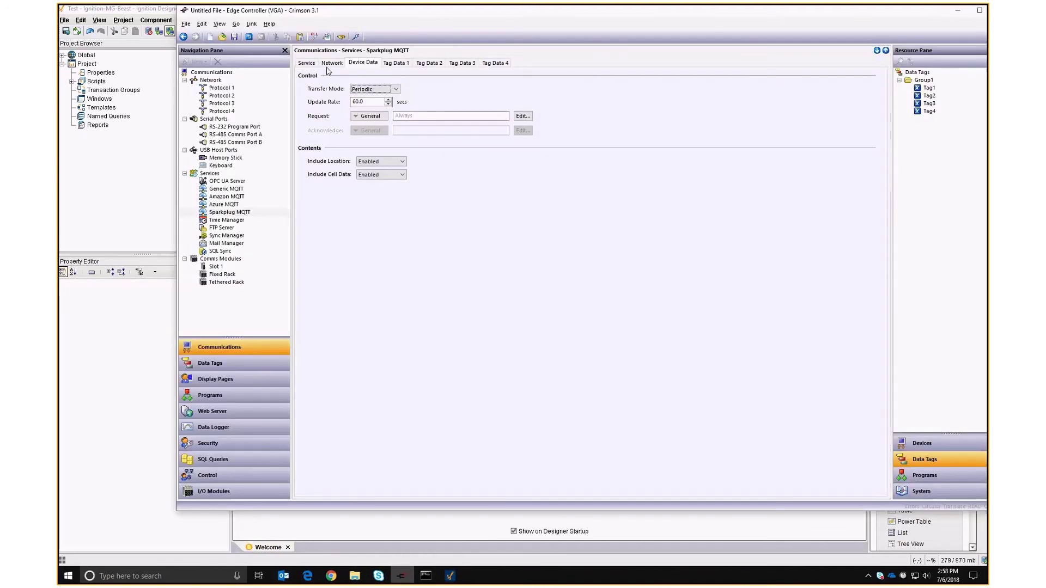
Step: Lower the Tag Data 1 update rate to 0.1 seconds and download the configuration to the device
left_click(395, 64)
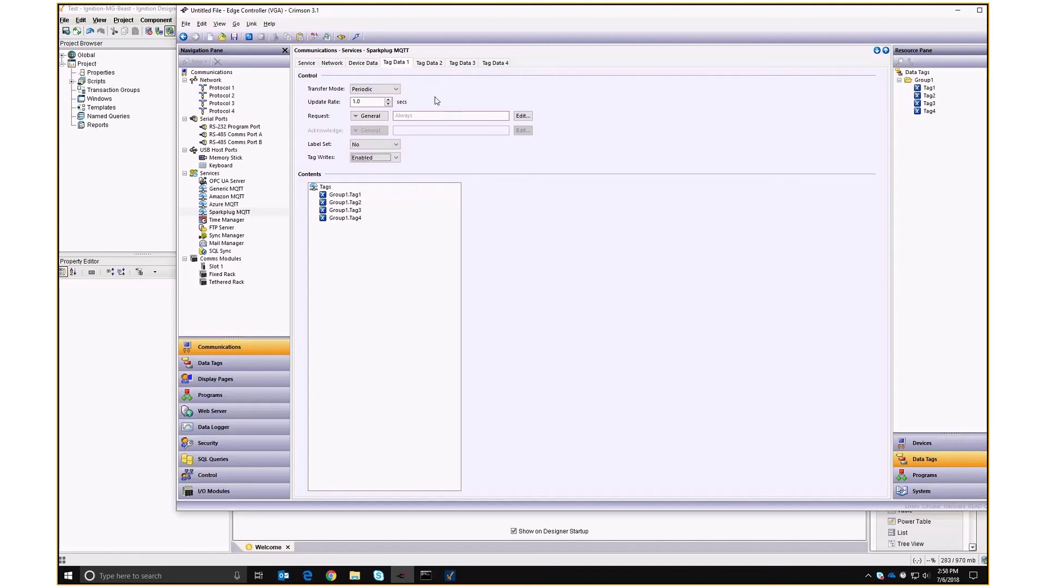
left_click(389, 105)
left_click(389, 104)
key("F9")
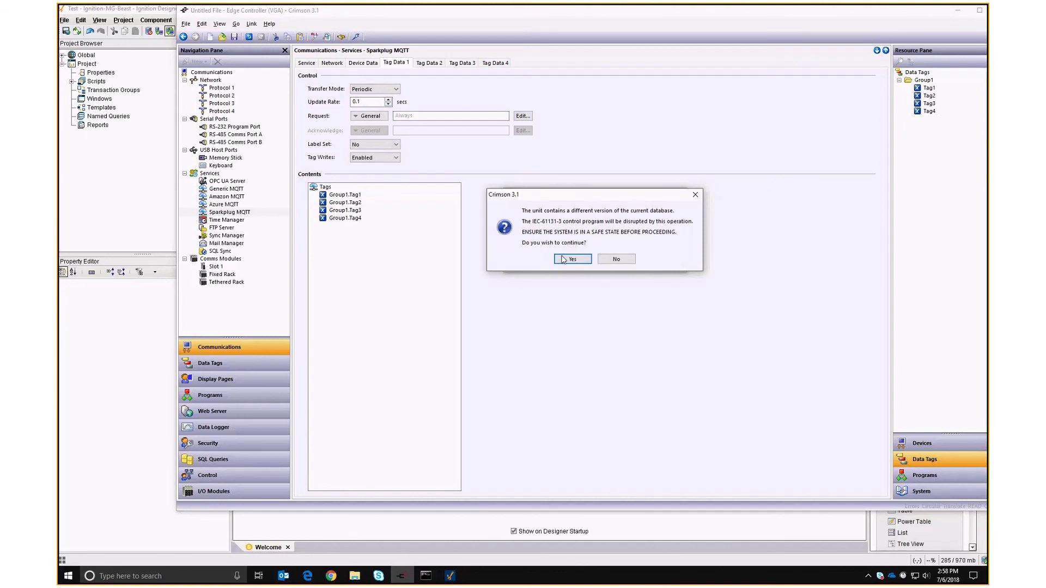
left_click(561, 259)
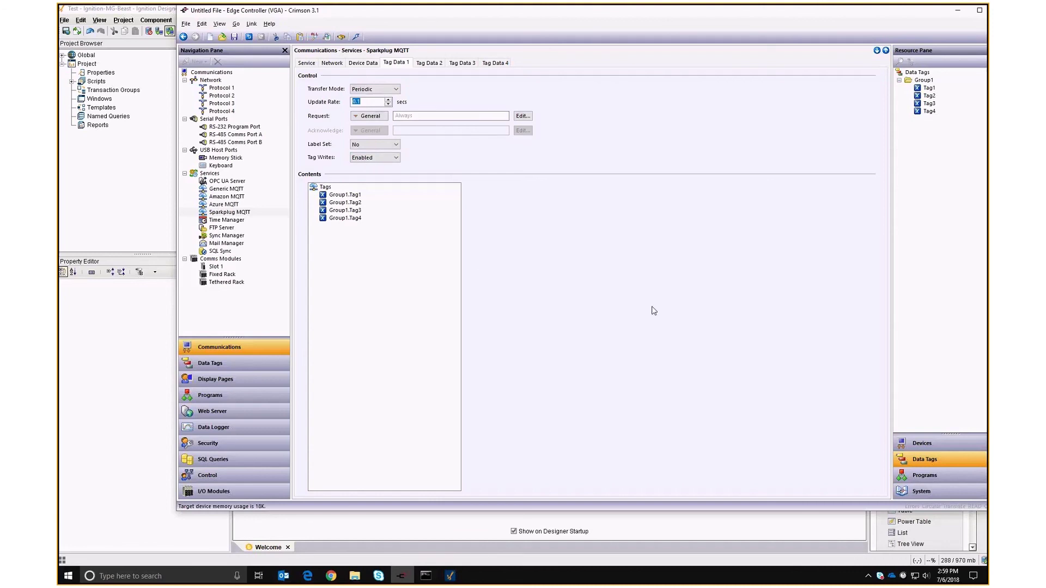
Step: Review the third and first tag data group settings, then return to Ignition Designer
left_click(462, 63)
left_click(396, 63)
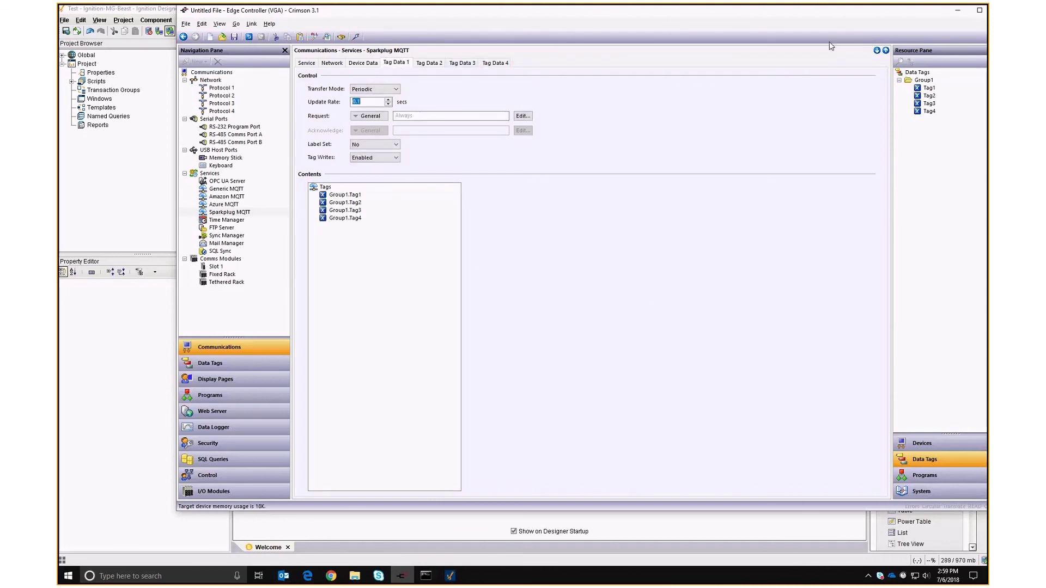
key("alt+Tab")
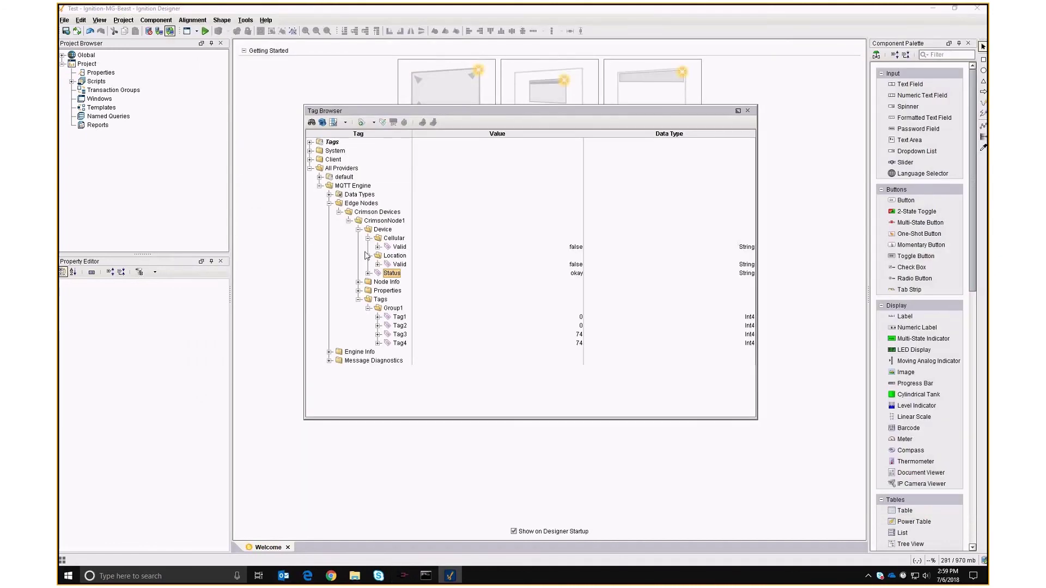
Step: Collapse the Device folder and write the value 1000 to Tag2 in Group1
key("Left")
key("Left")
left_click(390, 300)
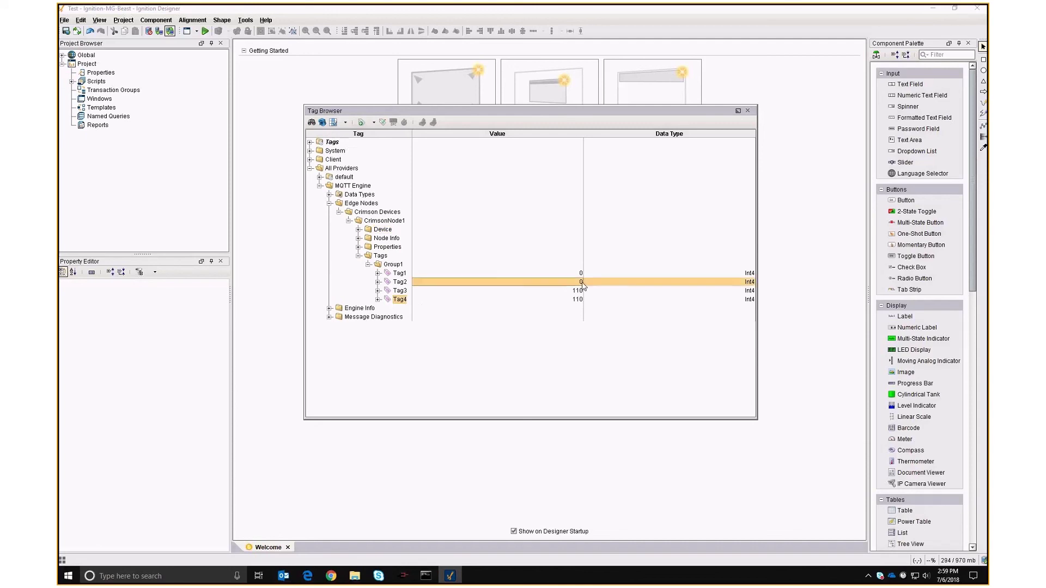
double_click(581, 282)
type("1000")
key("Return")
Step: Confirm Tag2's 1000 on the device web page, then minimize the browser and Designer
left_click(331, 576)
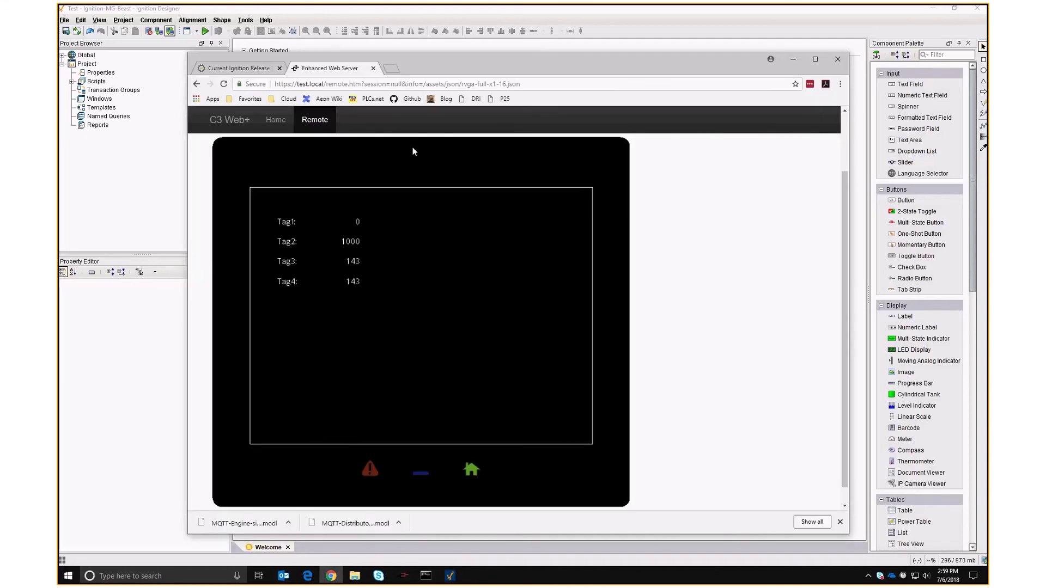
left_click(792, 59)
left_click(933, 8)
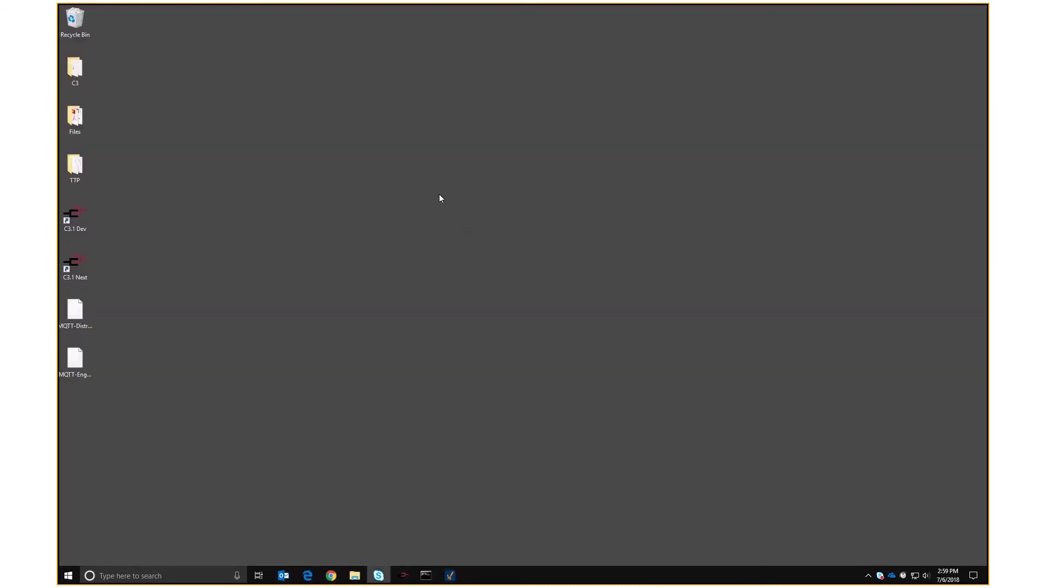